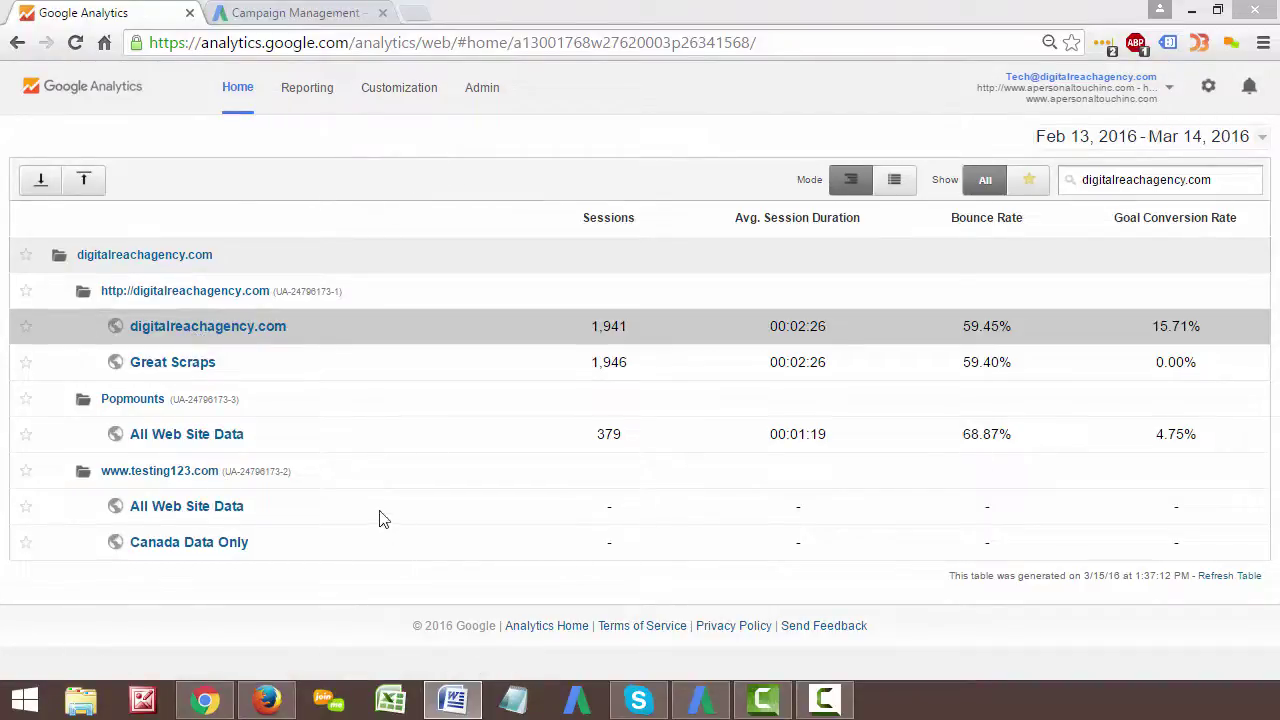
Step: Open the digitalreachagency.com view's Audience Overview report, showing 4,797 pageviews and a 58.87% bounce rate
click(268, 328)
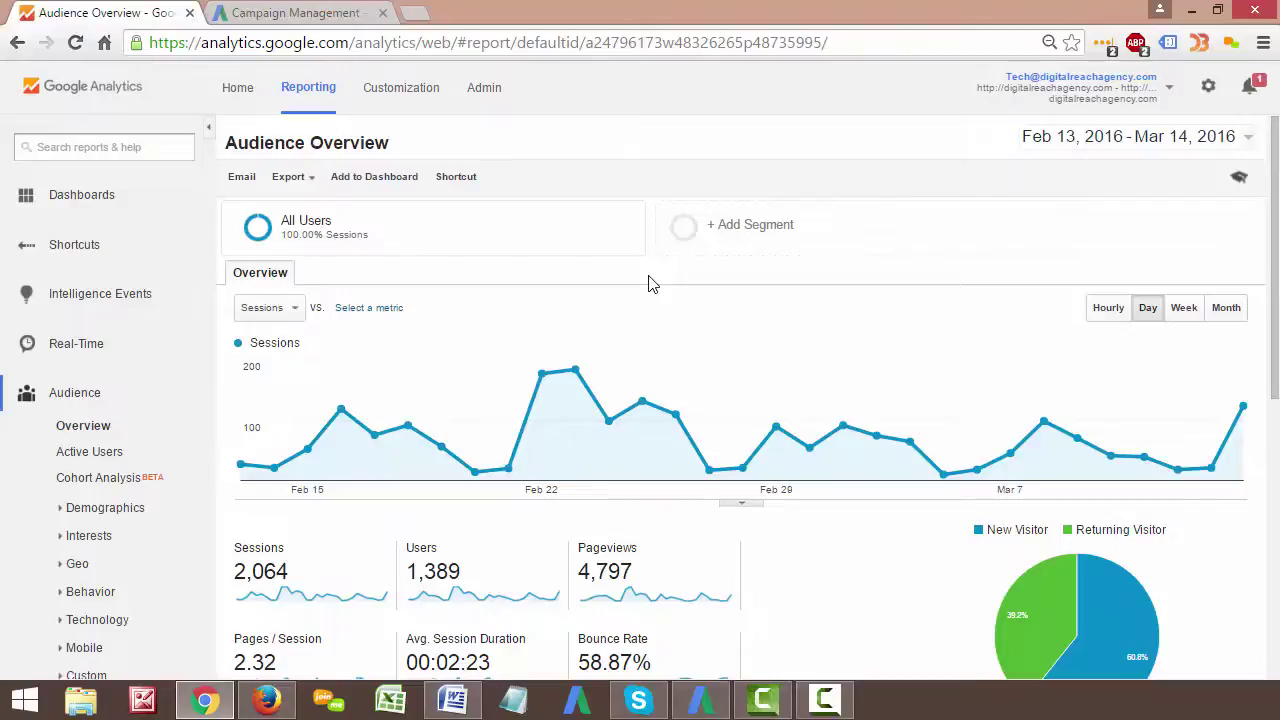
Step: Go to Admin and open the property's Tracking Info > Data Collection settings
click(484, 88)
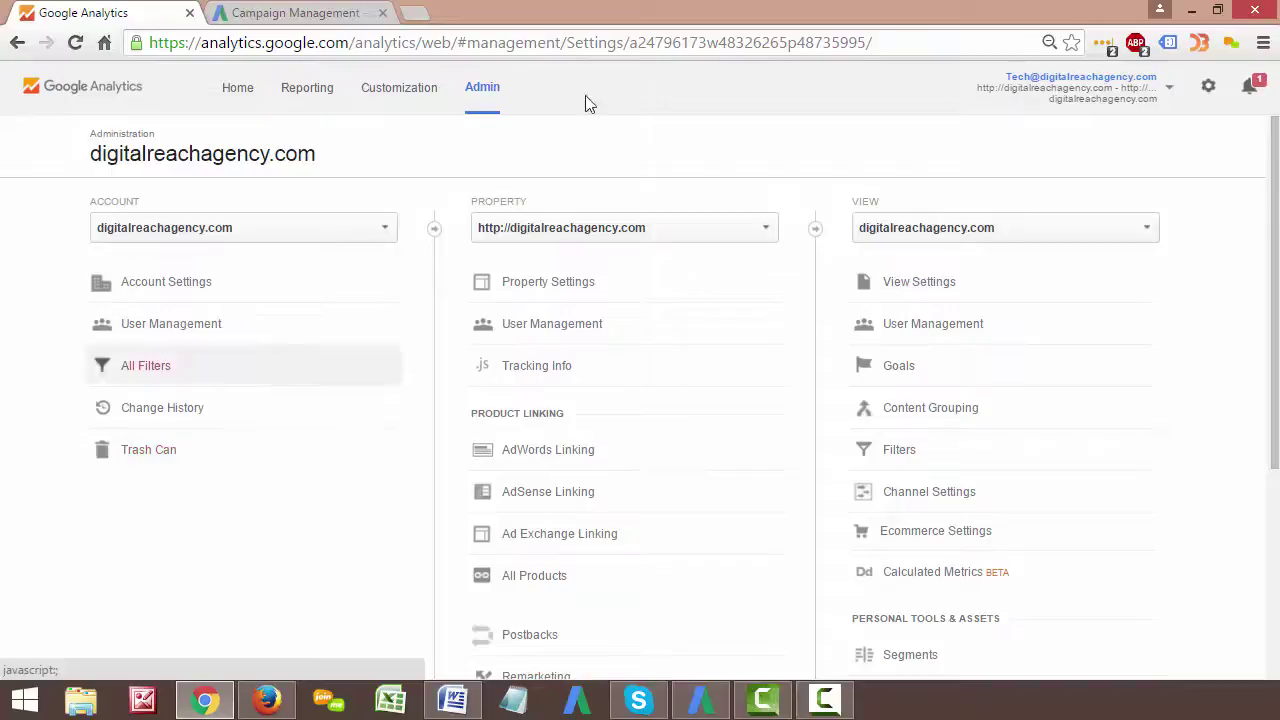
click(482, 90)
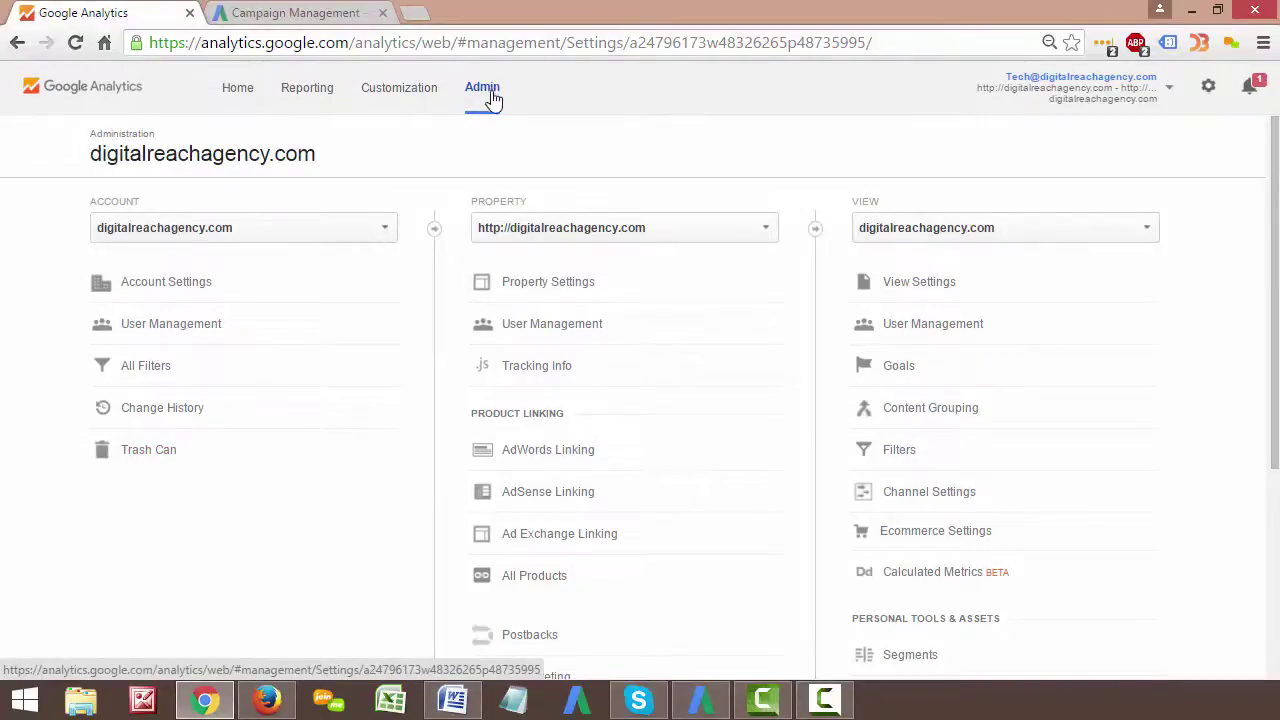
double_click(498, 201)
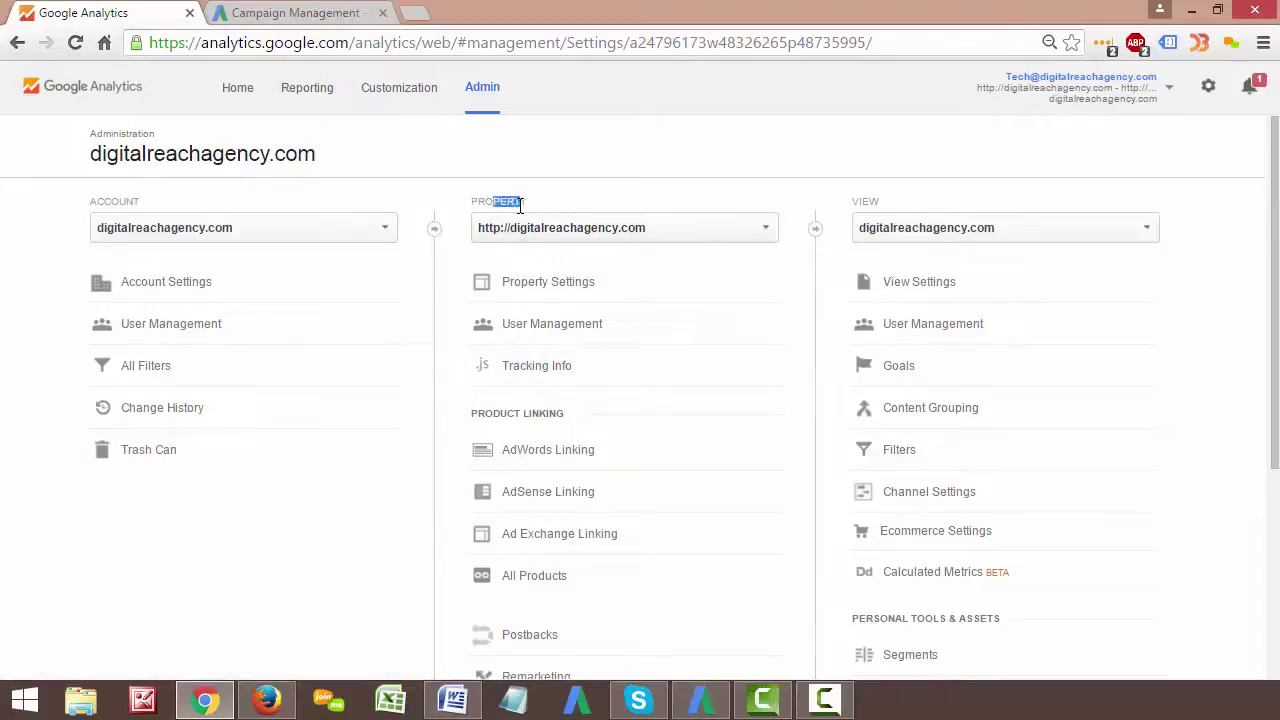
click(562, 380)
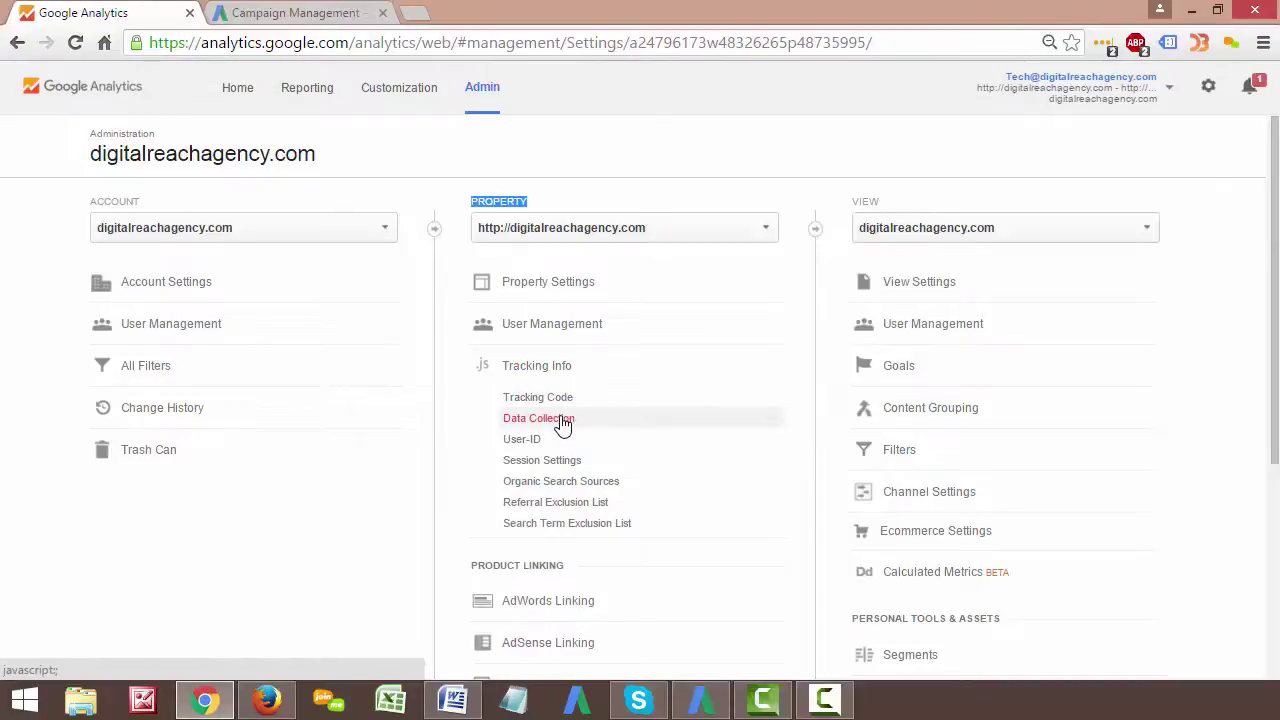
click(562, 424)
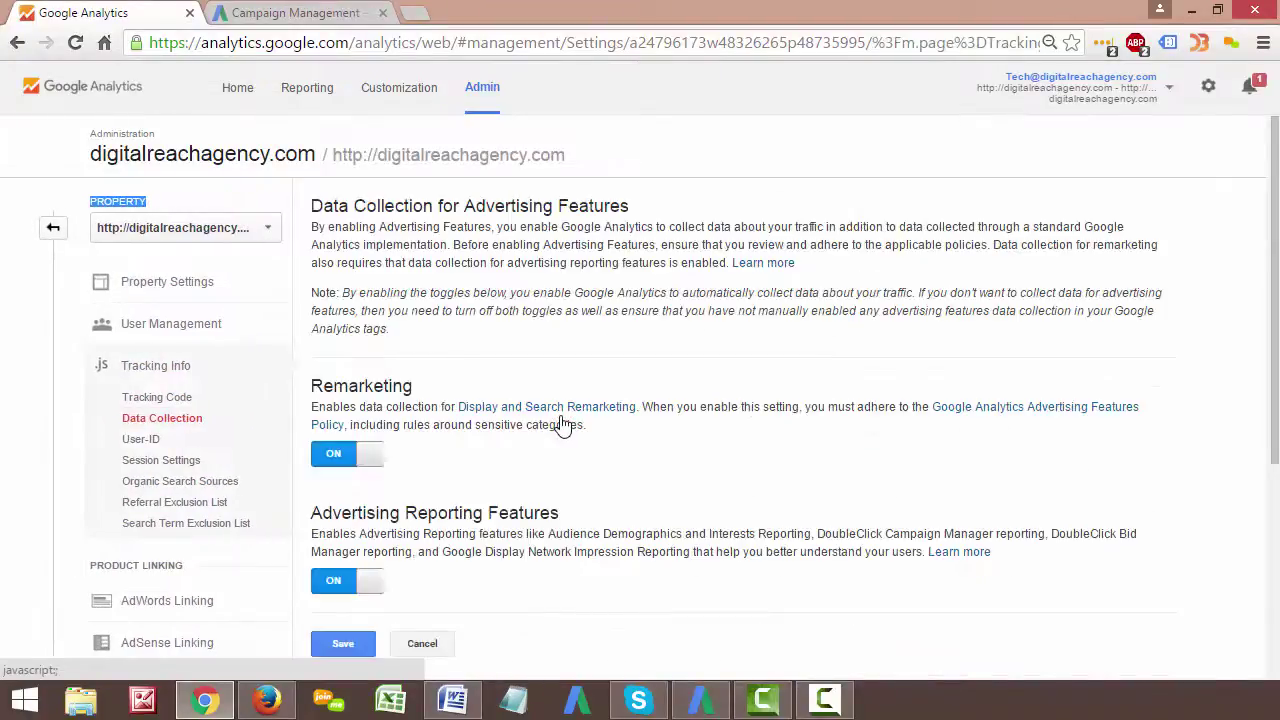
Step: Keep Remarketing and Advertising Reporting Features on and save the Data Collection settings
double_click(363, 386)
click(363, 386)
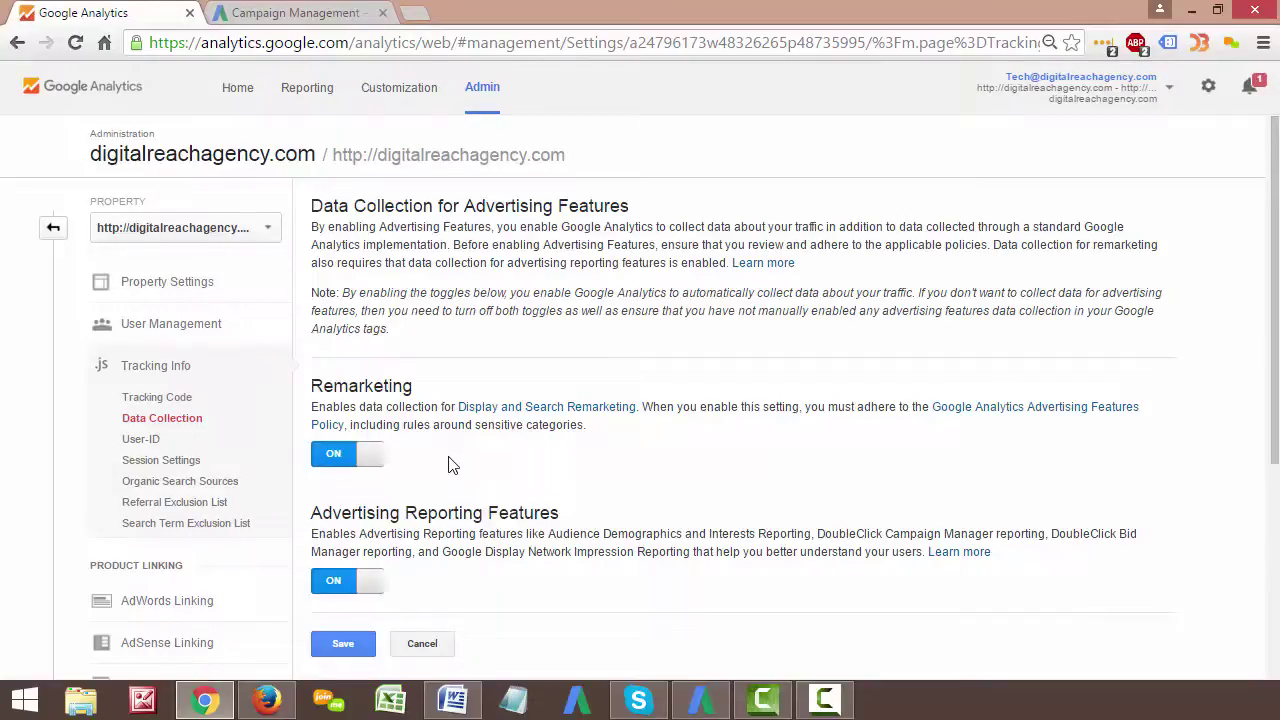
scroll(448, 464, down, 2)
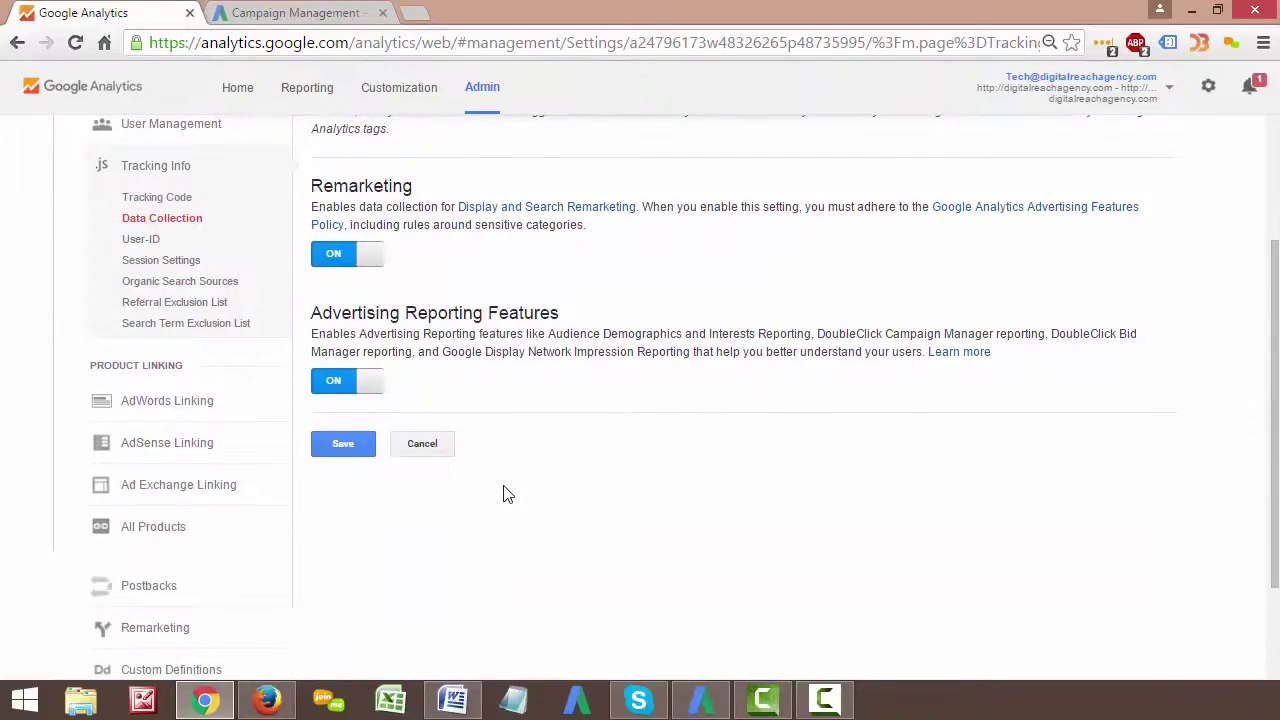
scroll(494, 503, up, 1)
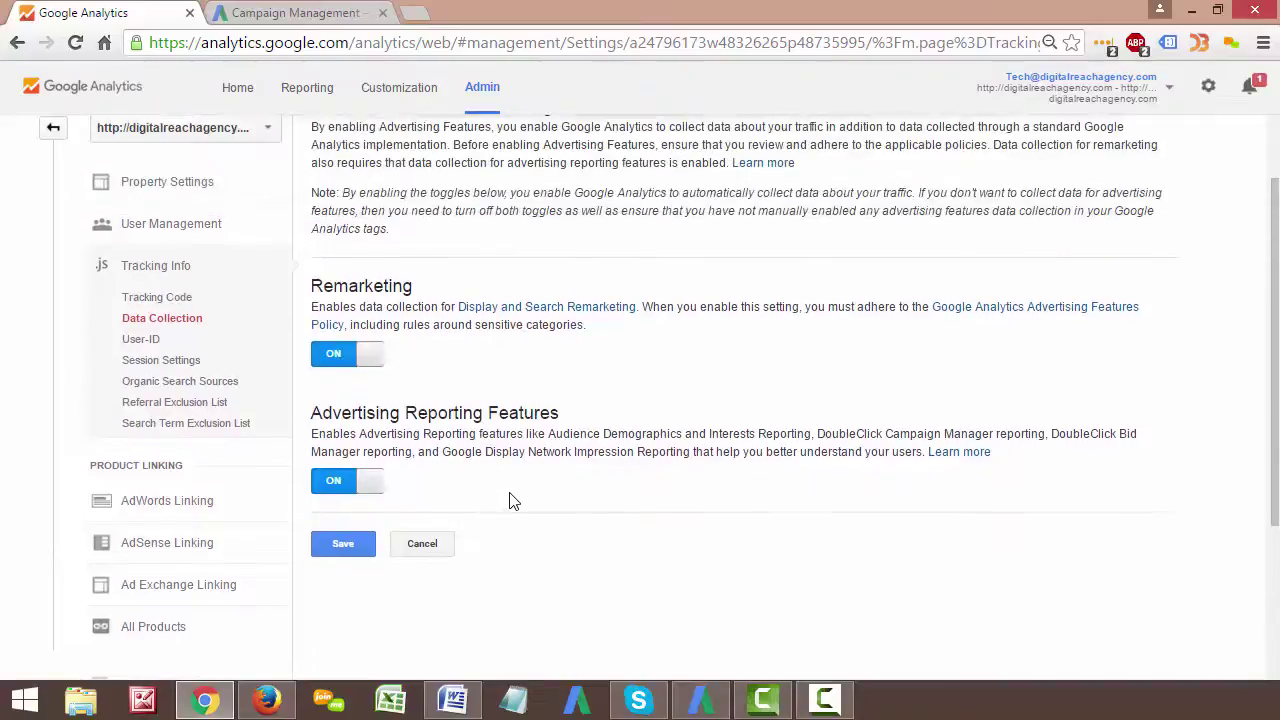
click(342, 544)
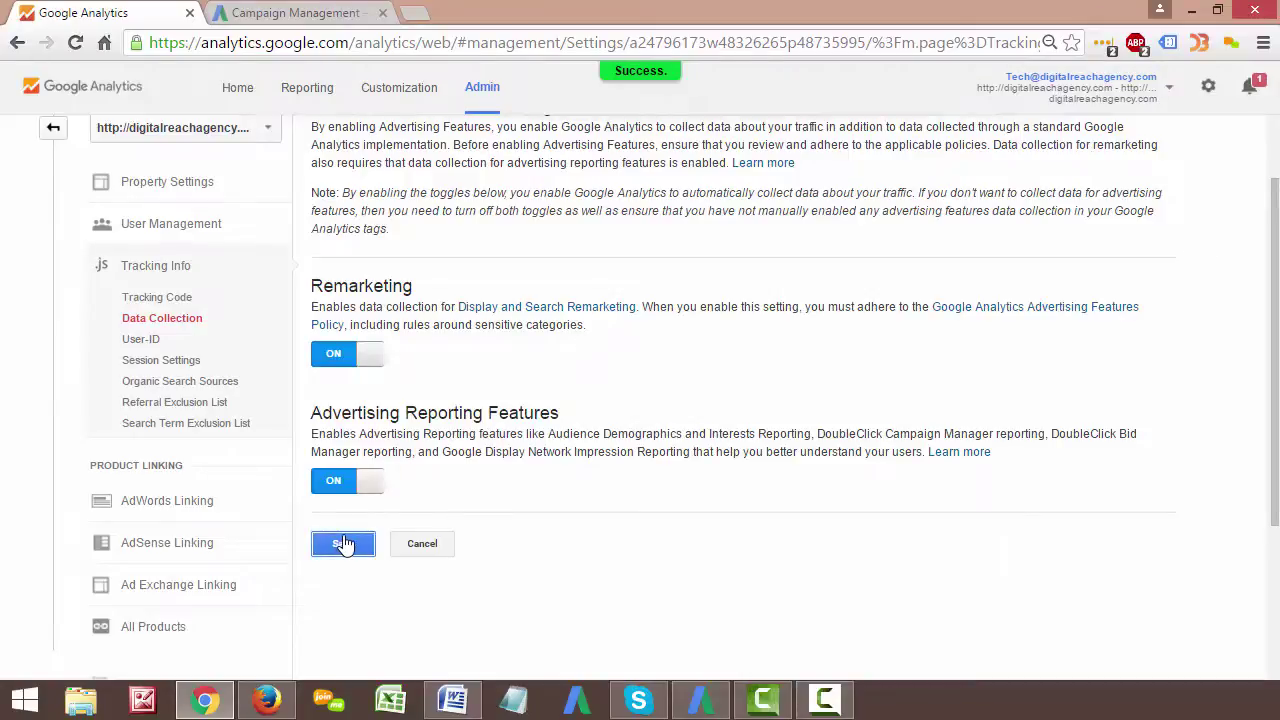
scroll(477, 551, up, 1)
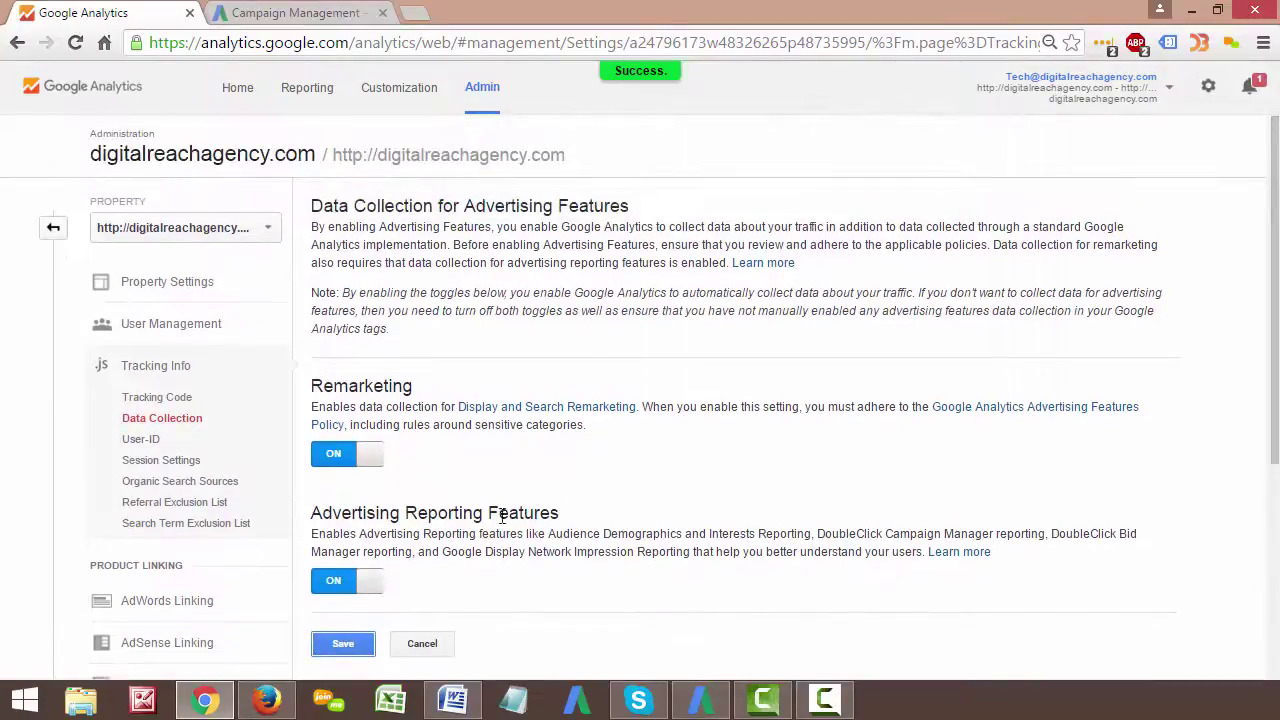
click(482, 88)
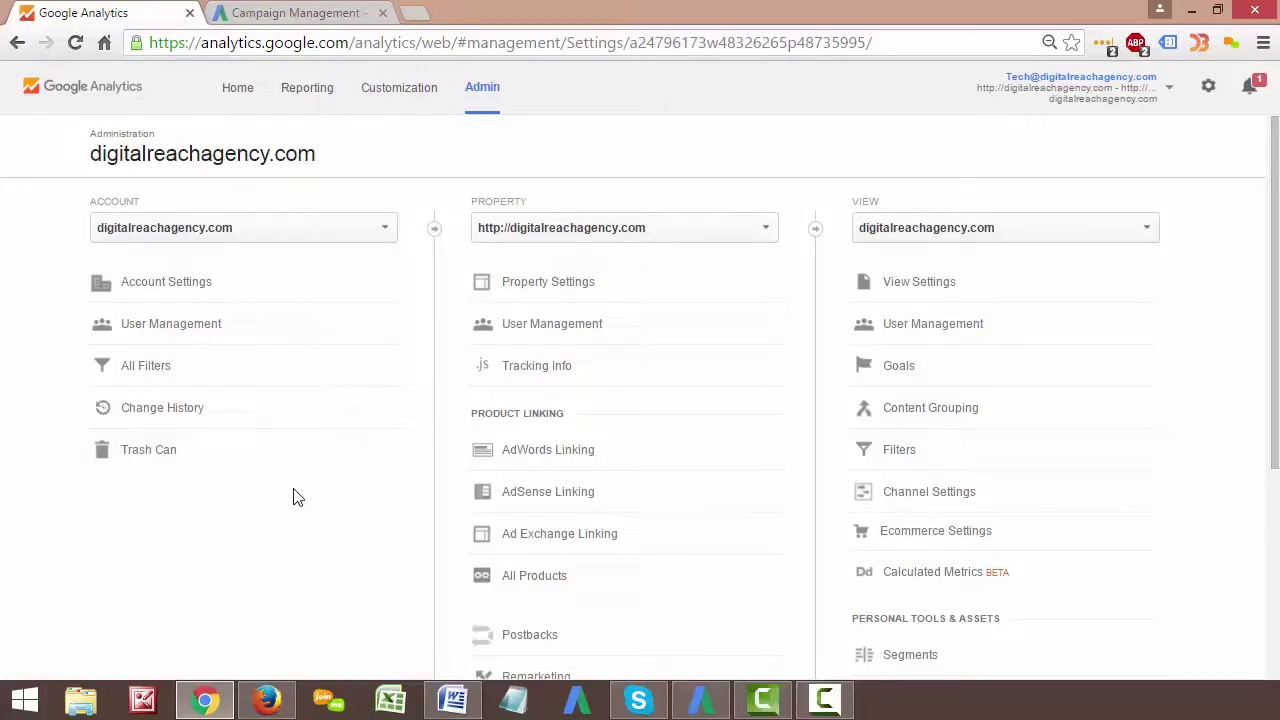
scroll(293, 497, down, 1)
scroll(293, 497, up, 1)
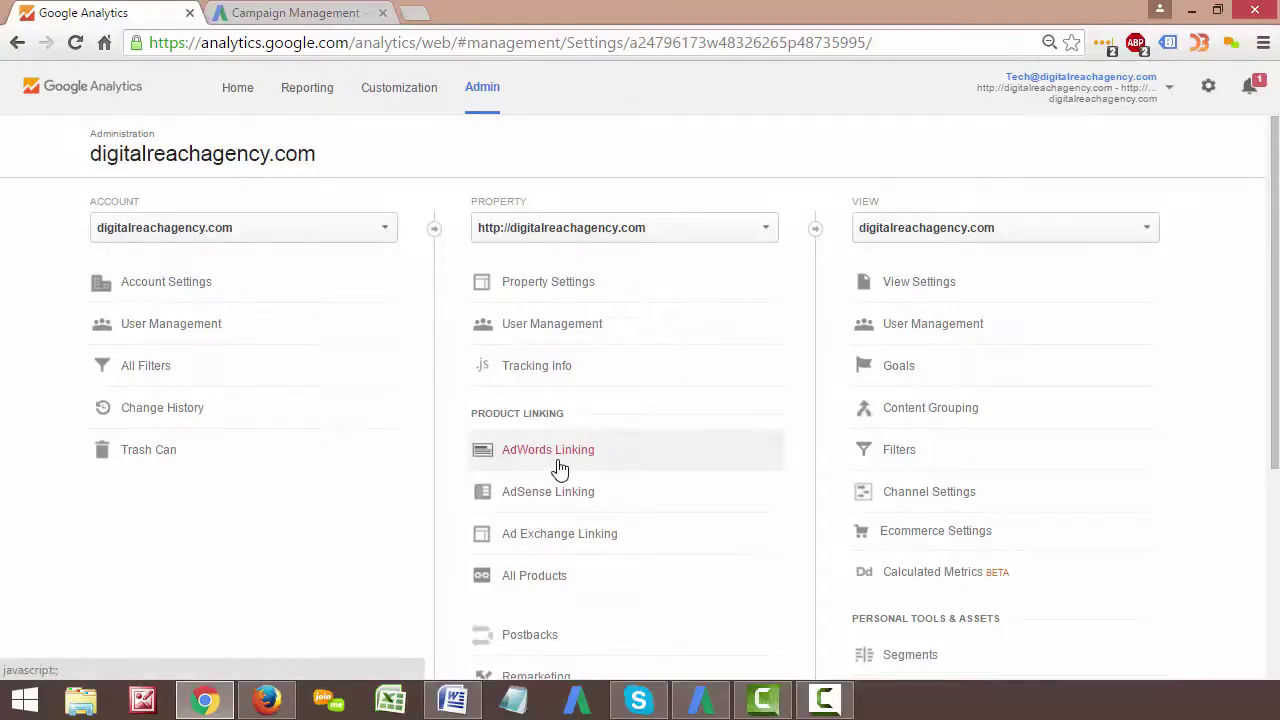
Step: Open Remarketing > Audiences in the Property column to list All Users (2-9-2016) and All visitors
scroll(355, 525, down, 1)
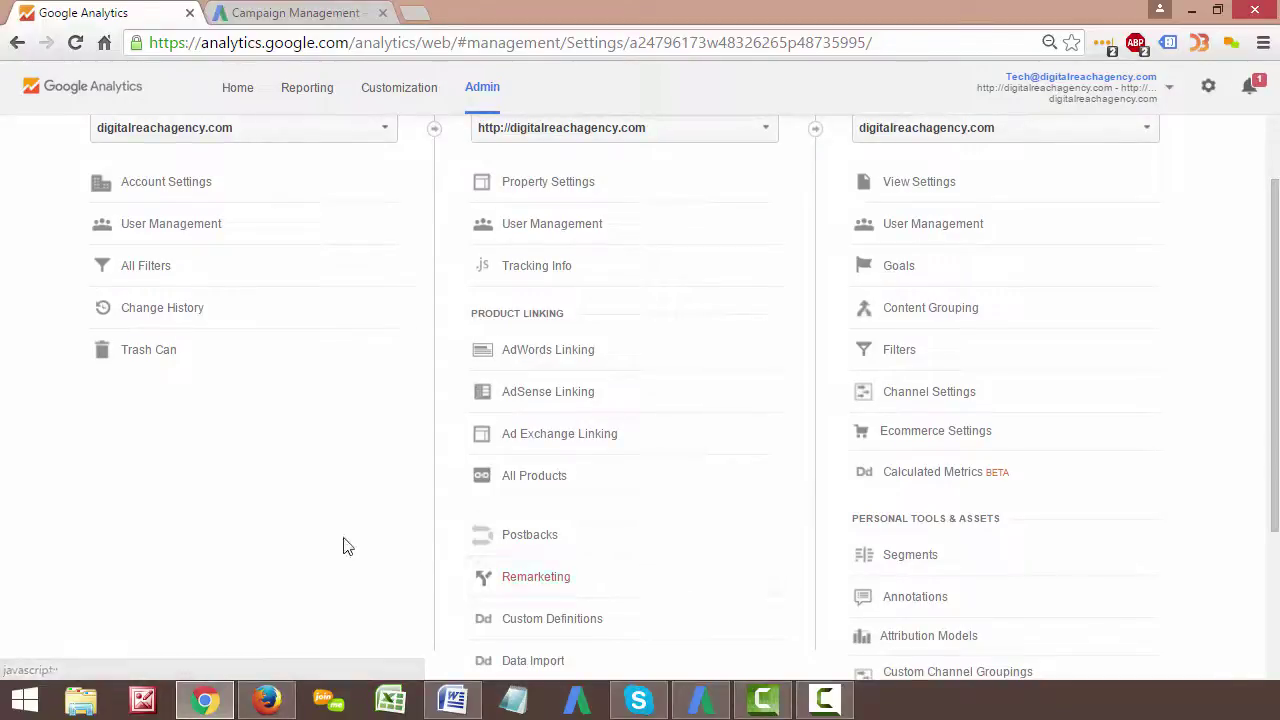
scroll(403, 572, up, 1)
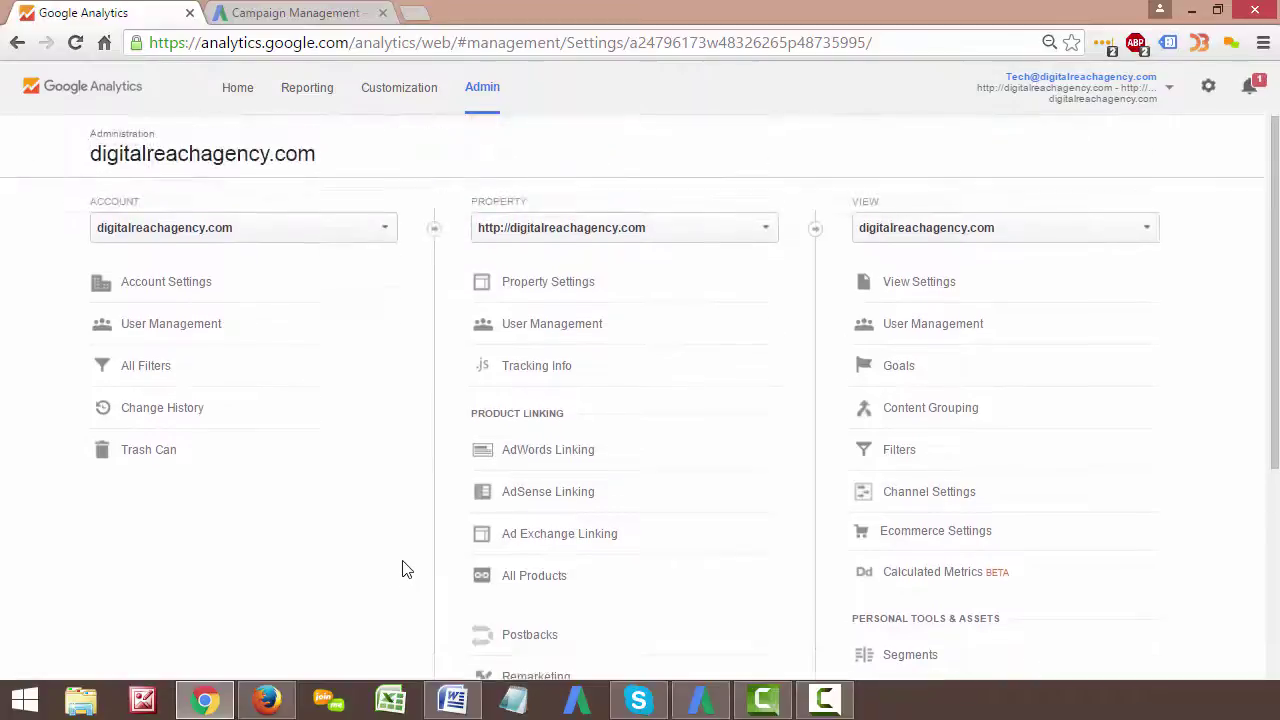
double_click(510, 202)
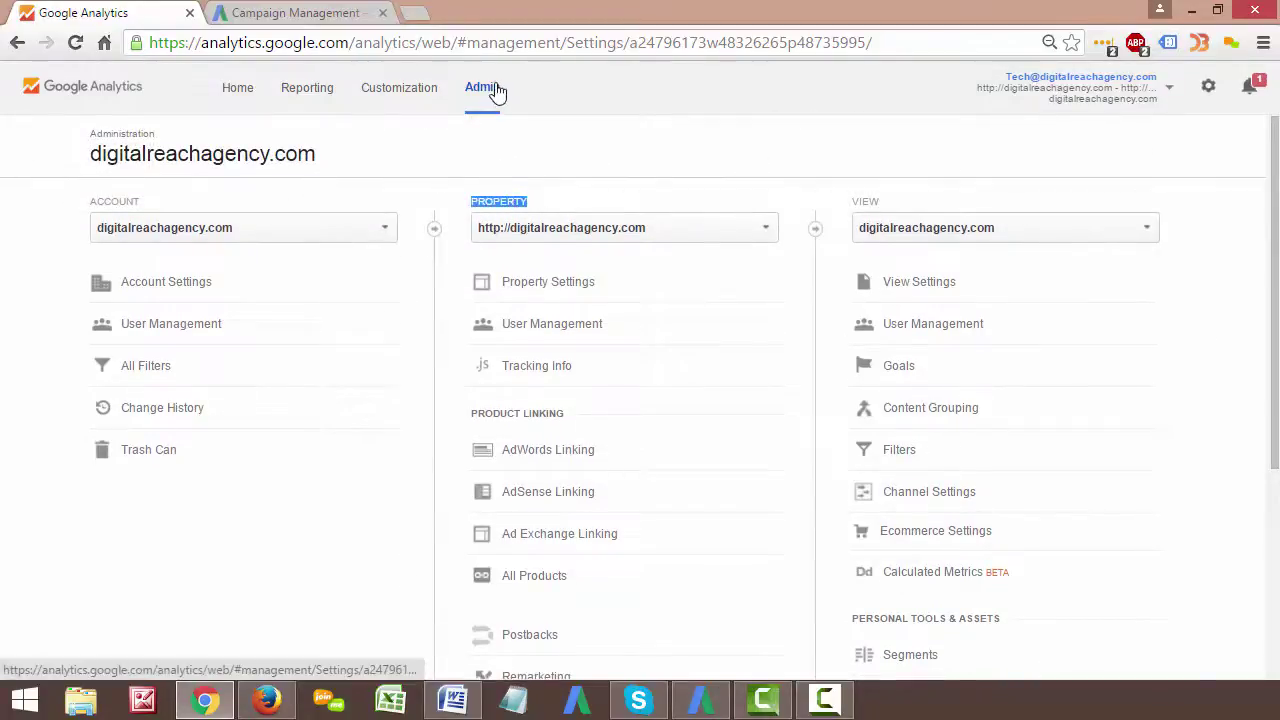
scroll(531, 574, down, 1)
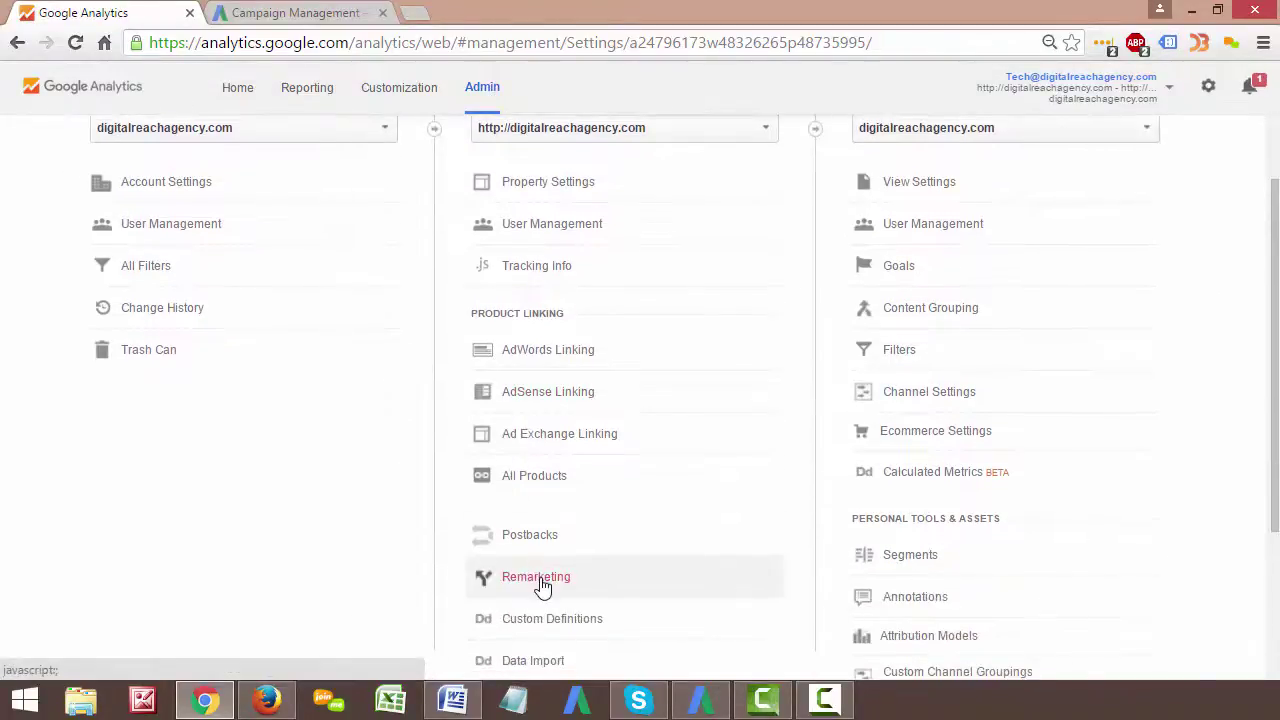
click(541, 584)
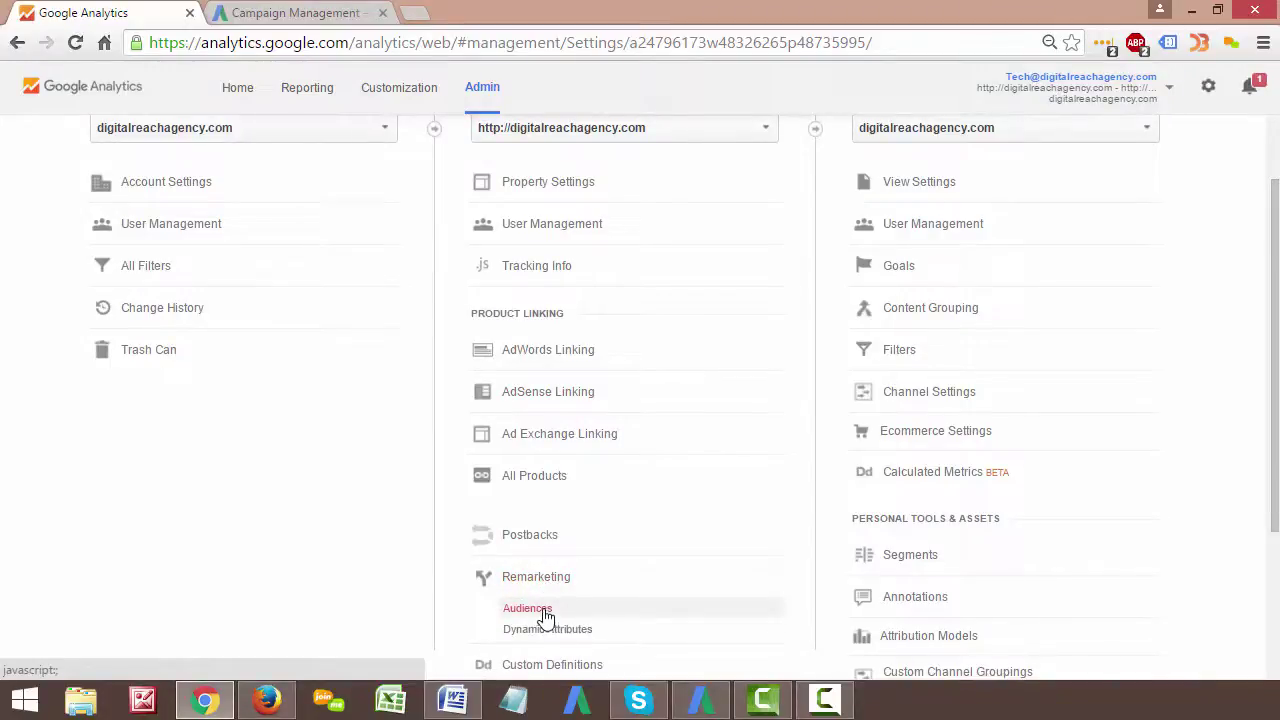
click(542, 611)
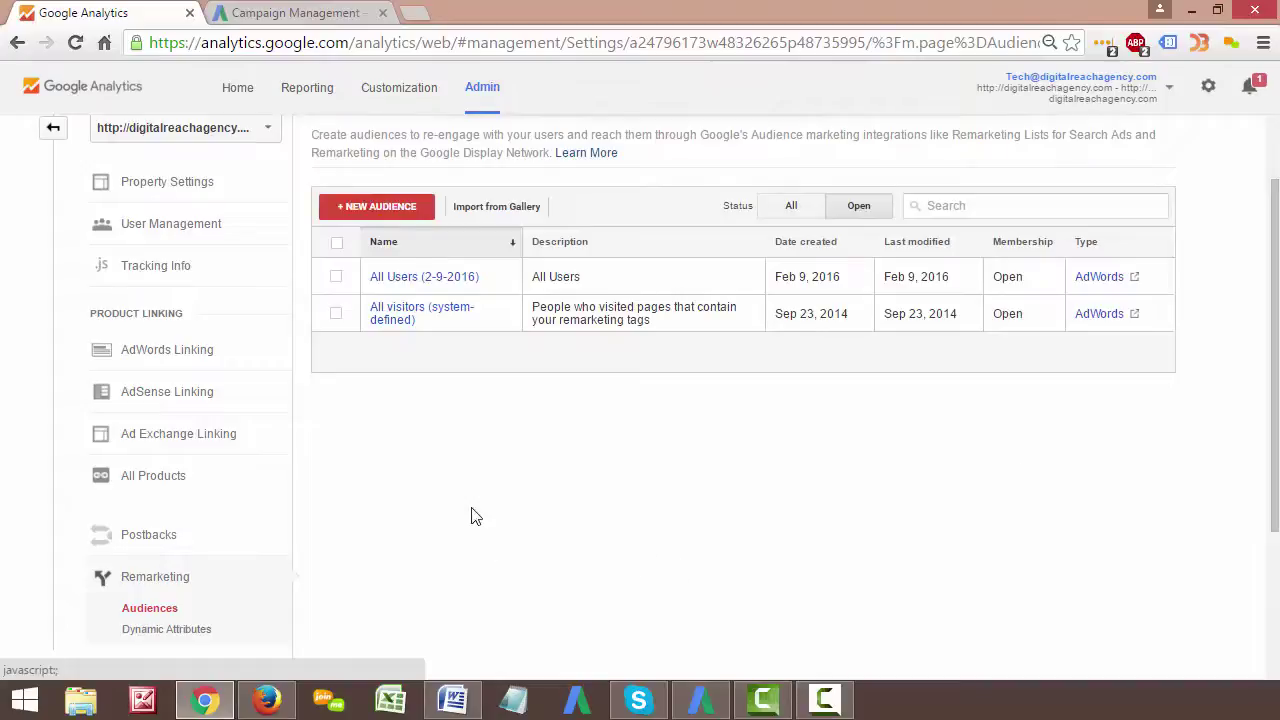
scroll(471, 514, up, 2)
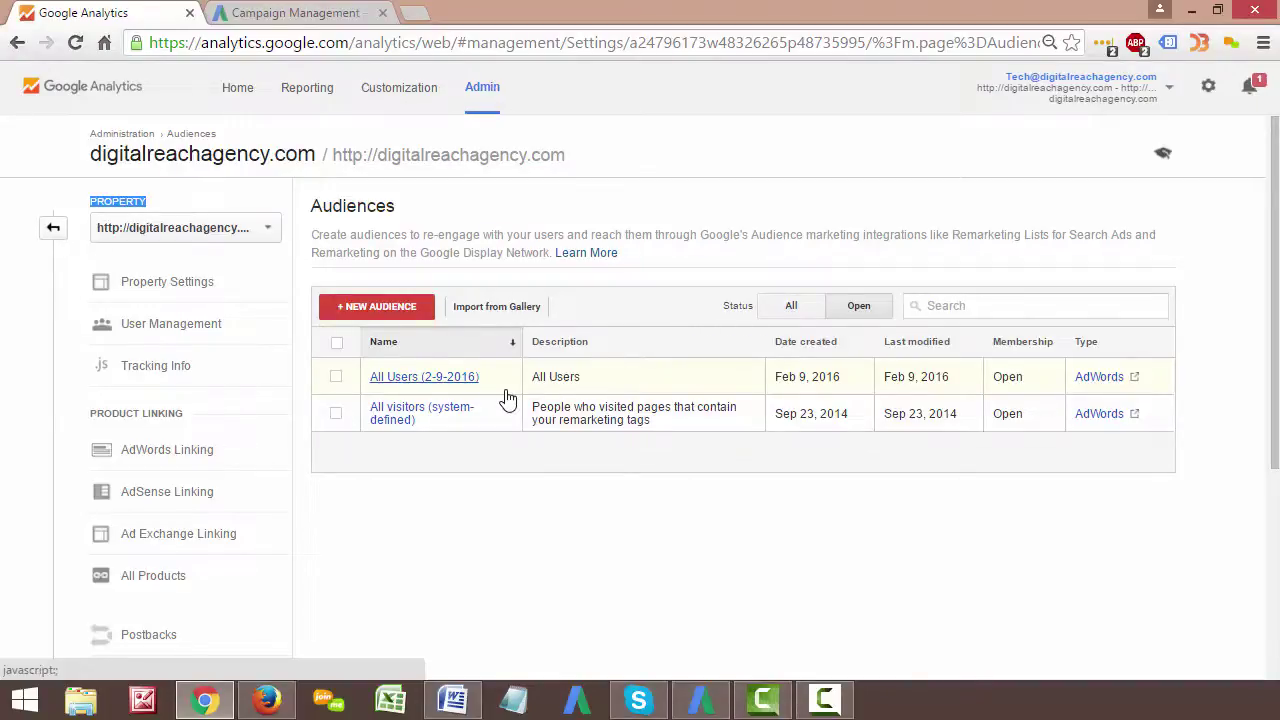
Step: Return to Admin and reopen Remarketing > Audiences, showing the two AdWords audiences
click(54, 229)
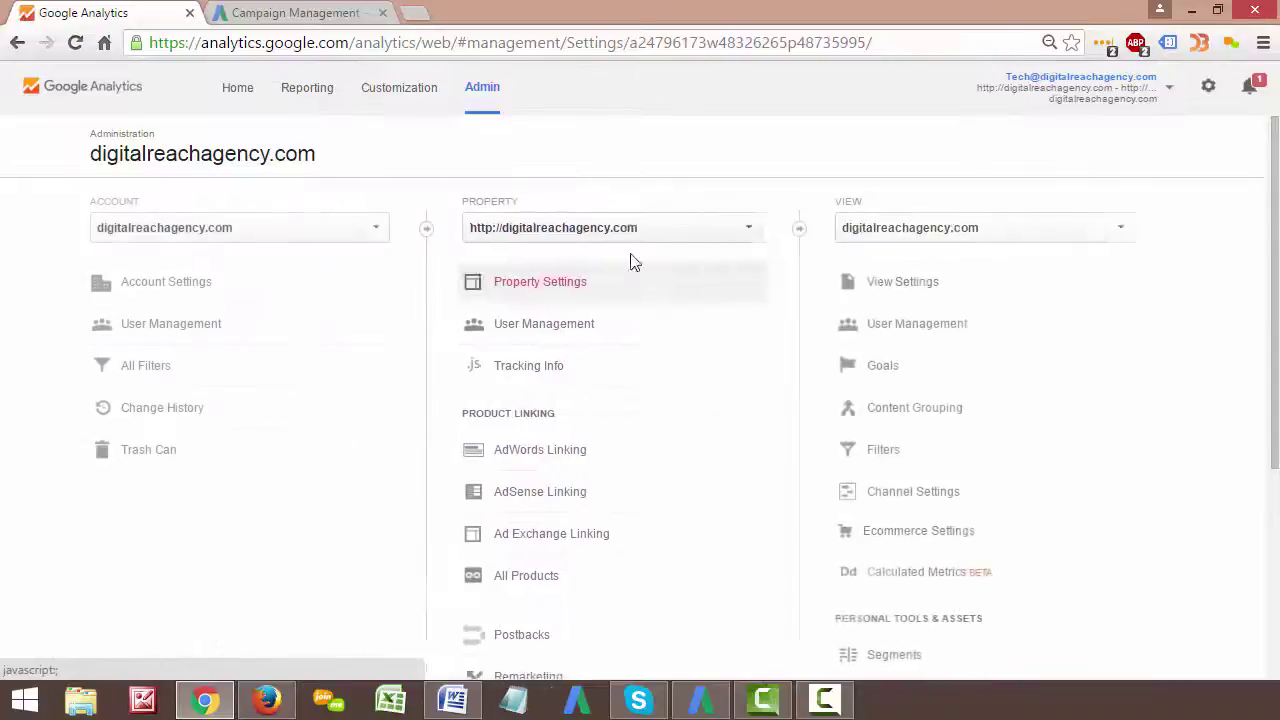
double_click(505, 201)
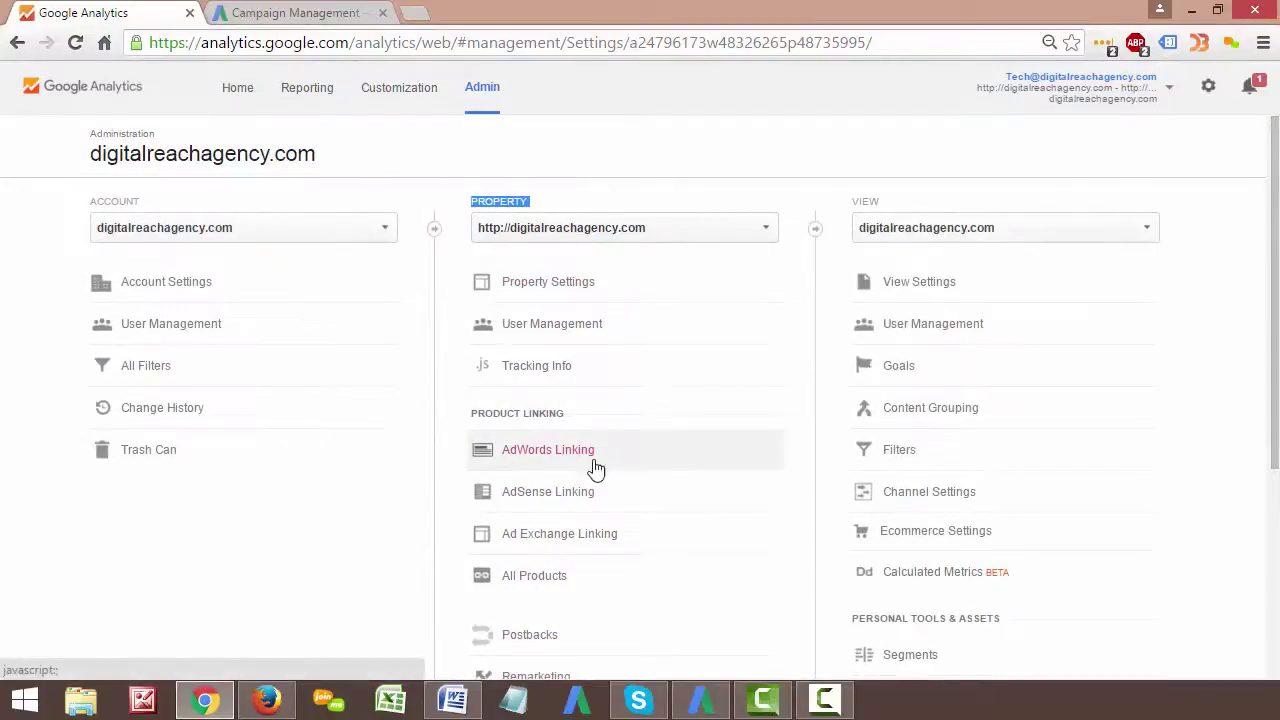
scroll(541, 466, down, 1)
scroll(541, 466, down, 1)
click(531, 607)
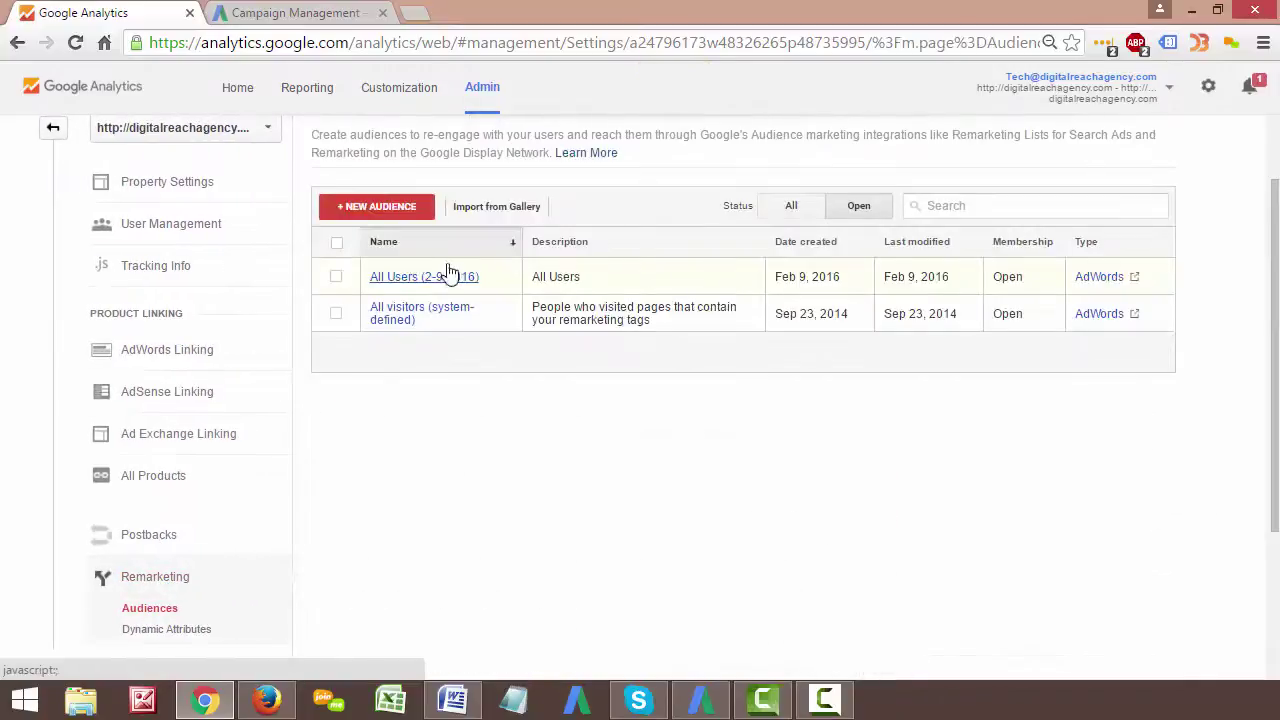
scroll(697, 413, up, 1)
scroll(697, 413, up, 1)
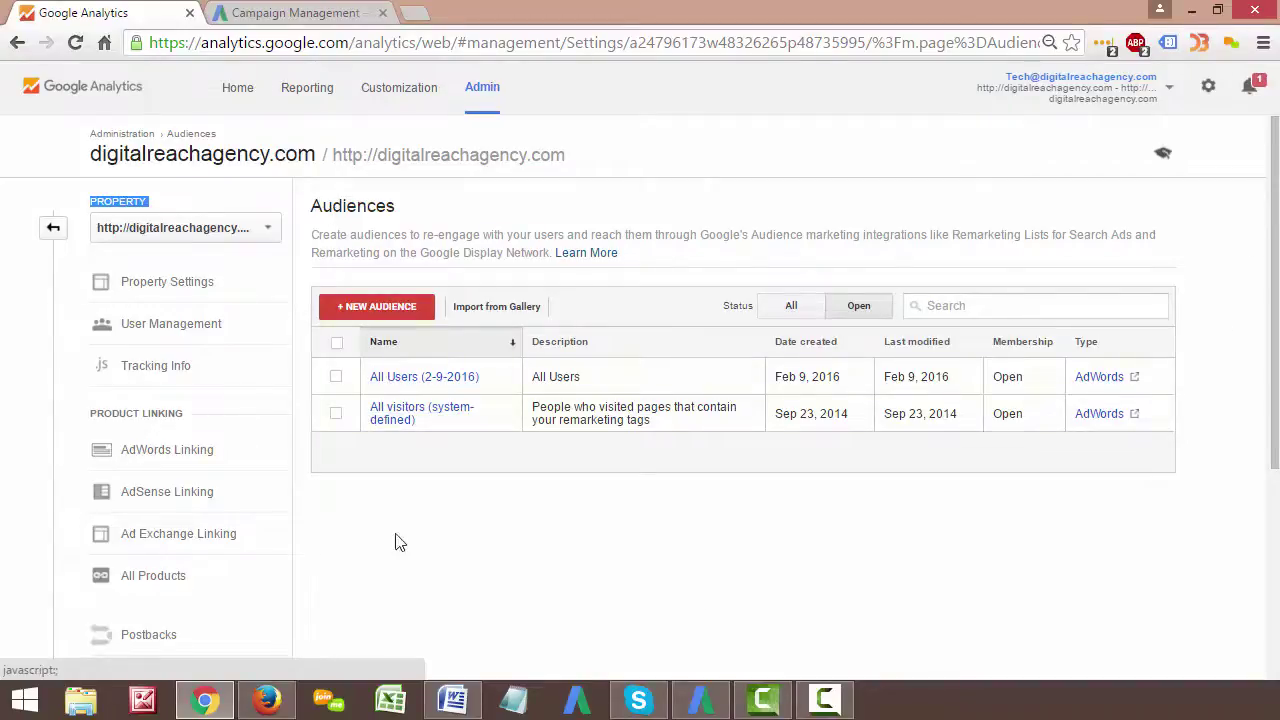
Step: Start a new audience with the AdWords account chosen as its destination
click(398, 316)
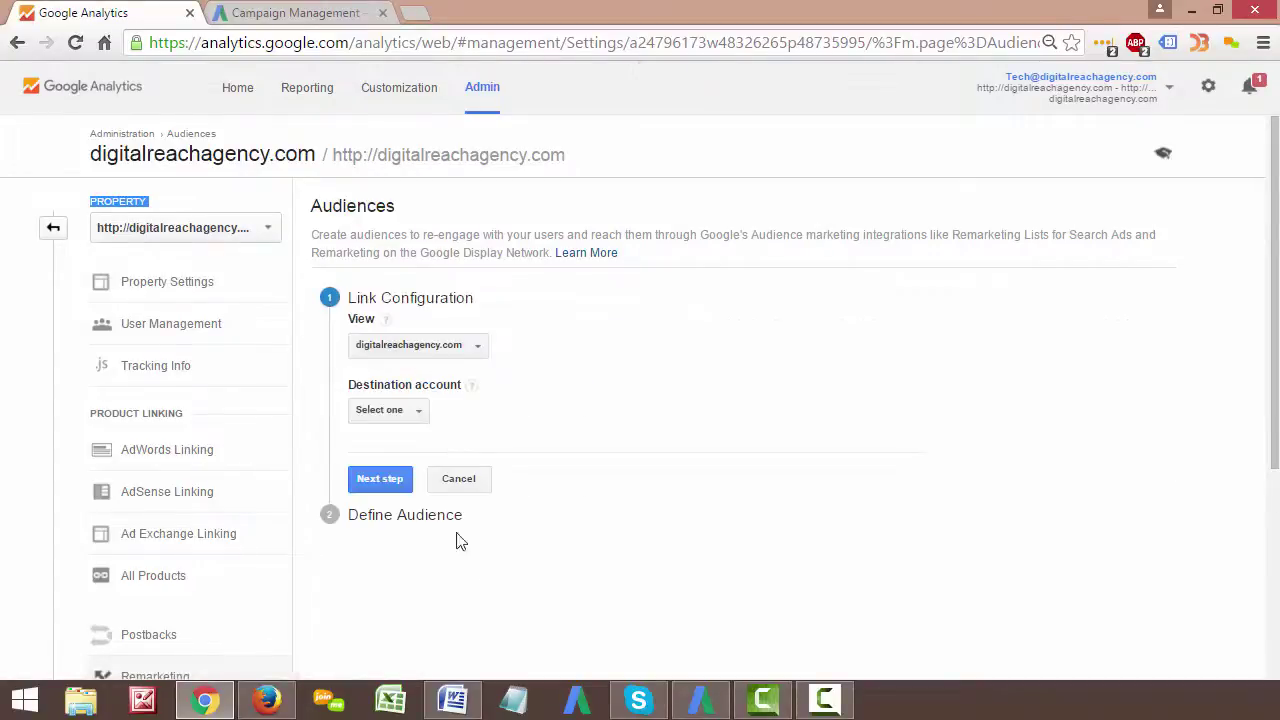
click(401, 418)
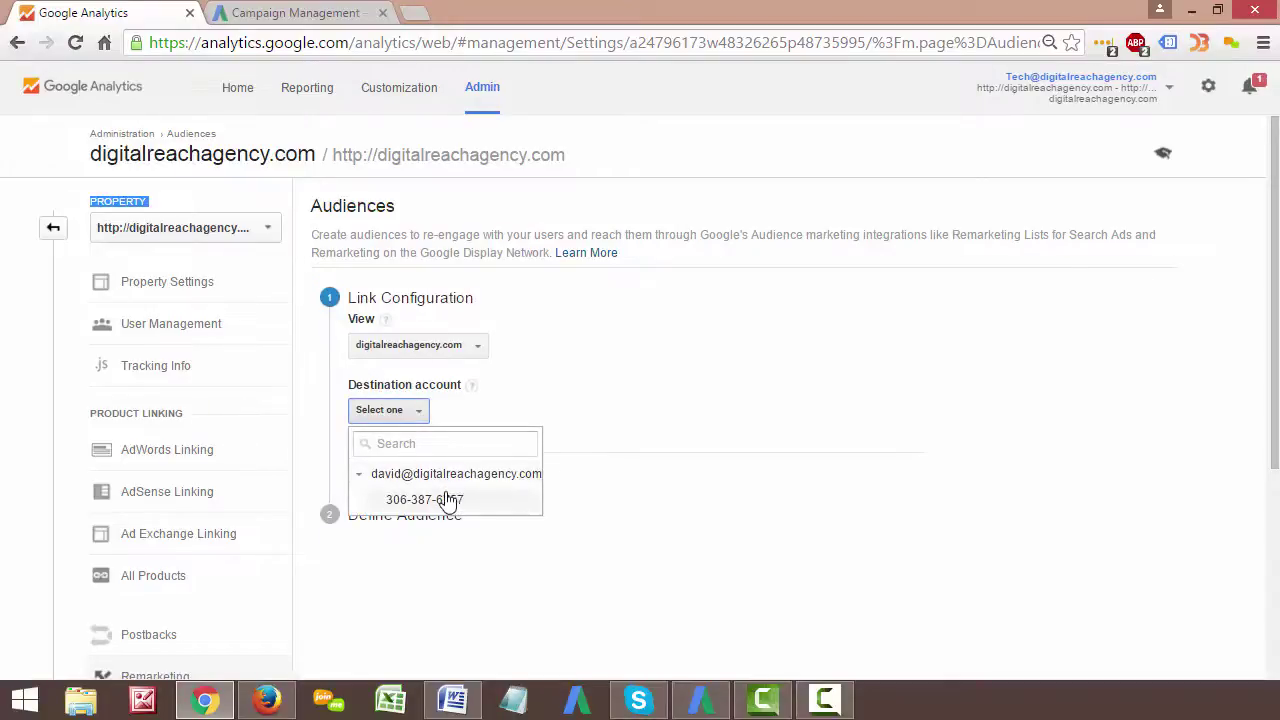
click(443, 500)
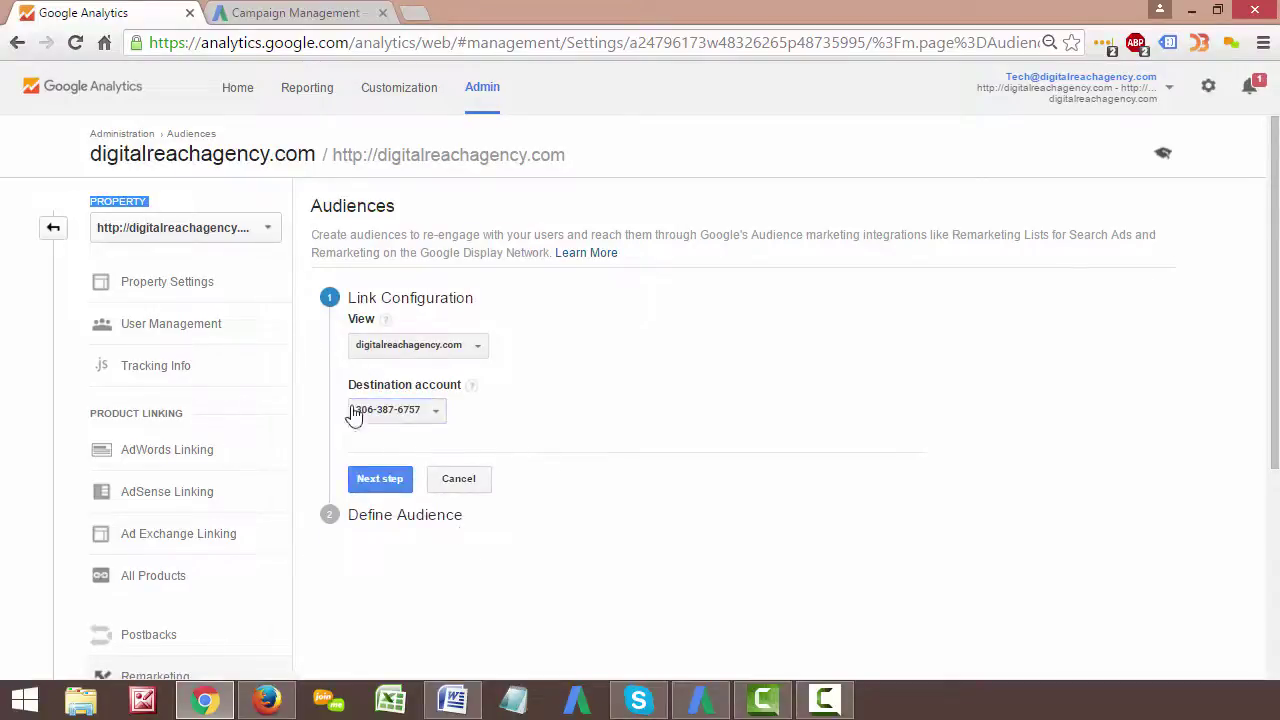
click(380, 477)
Step: Review the Define Audience step's recommended audiences and select the Audience name field
scroll(482, 483, down, 1)
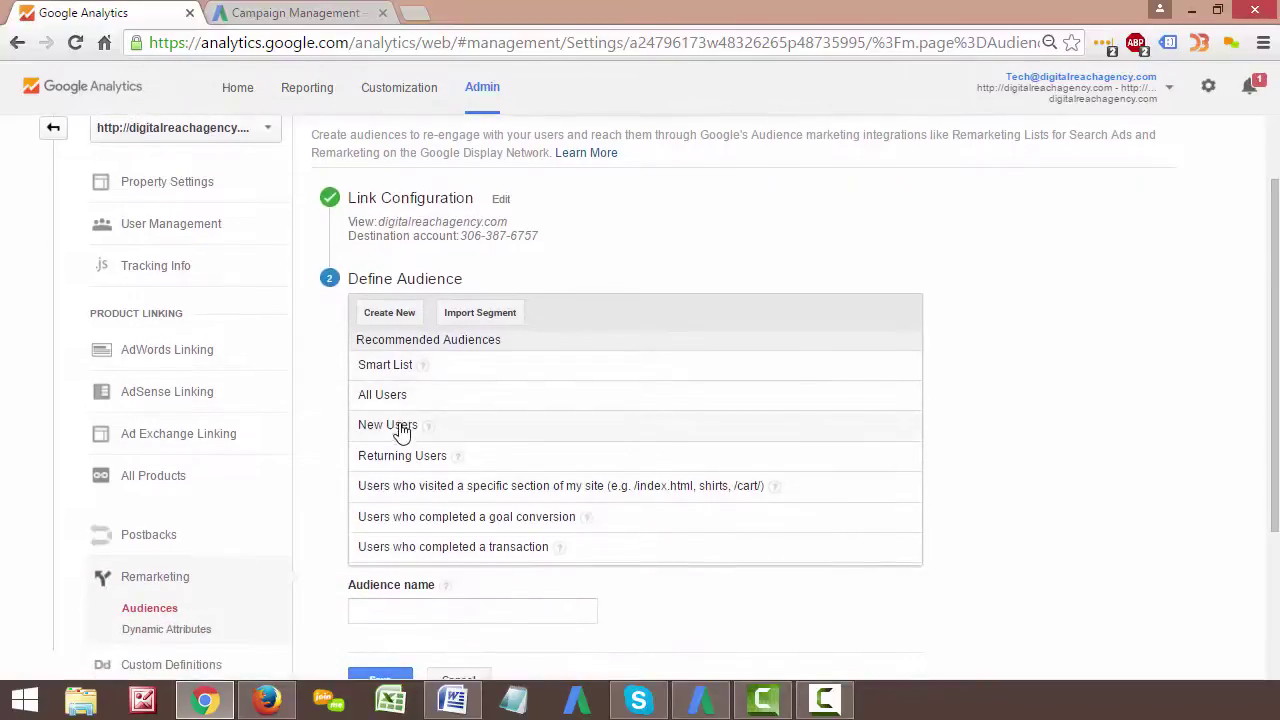
triple_click(358, 279)
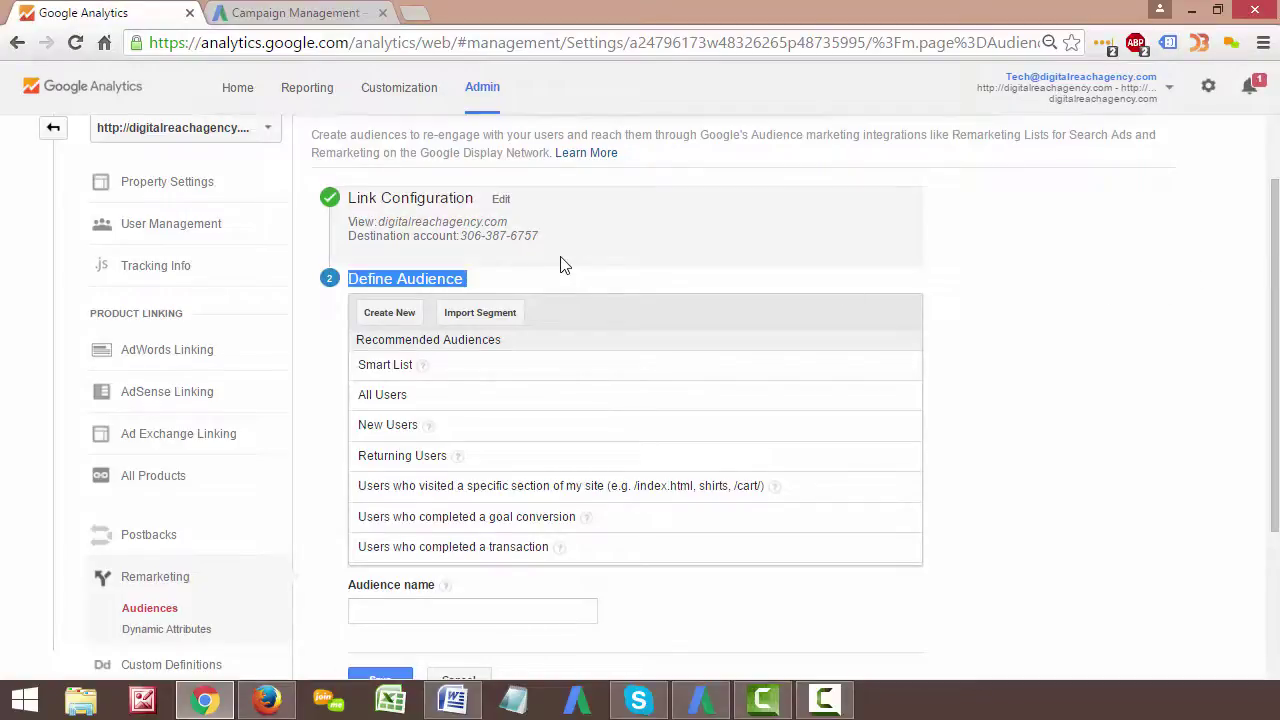
click(1056, 487)
scroll(1088, 518, down, 1)
click(571, 510)
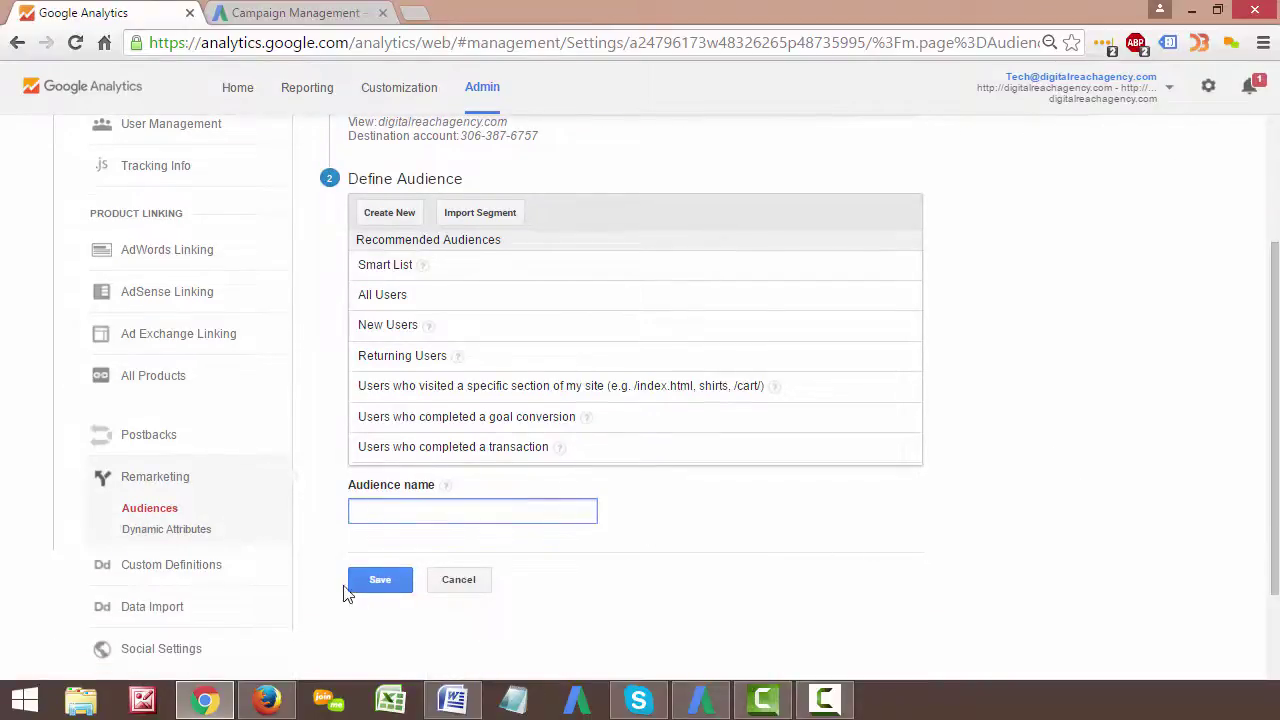
Step: Cancel the unfinished audience and scroll back to the top of the Audiences list
click(472, 590)
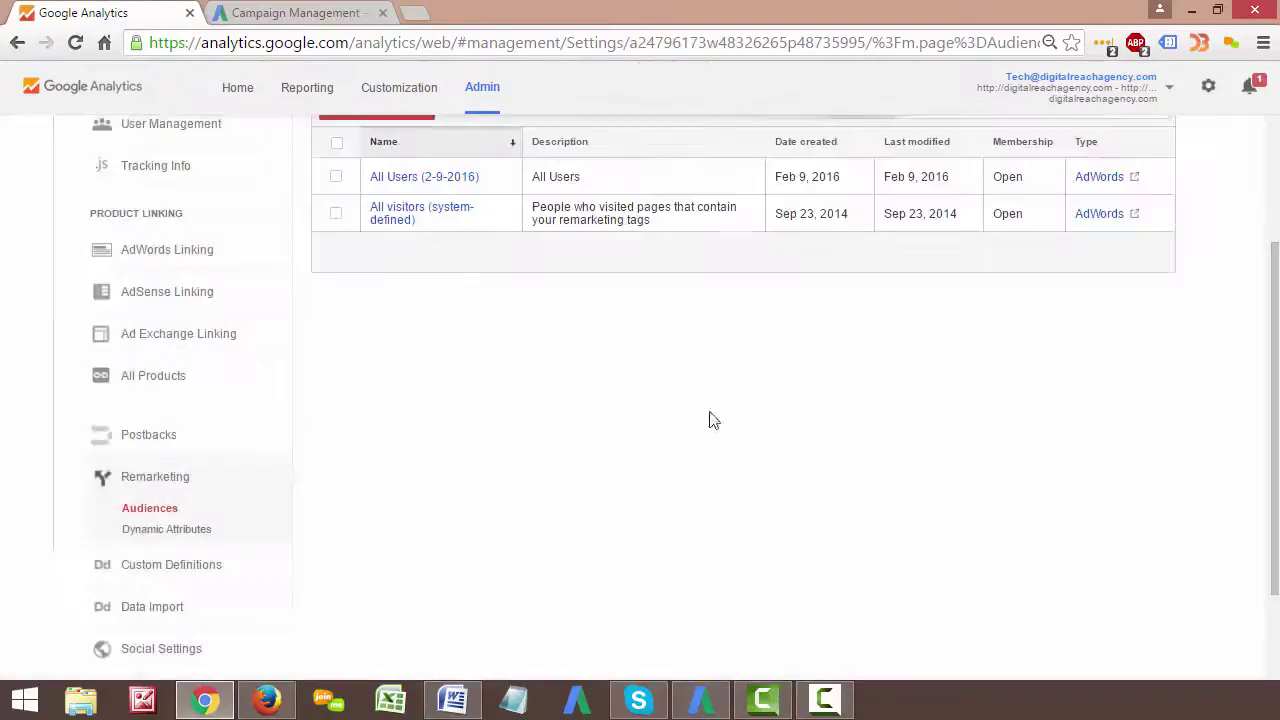
scroll(440, 232, up, 2)
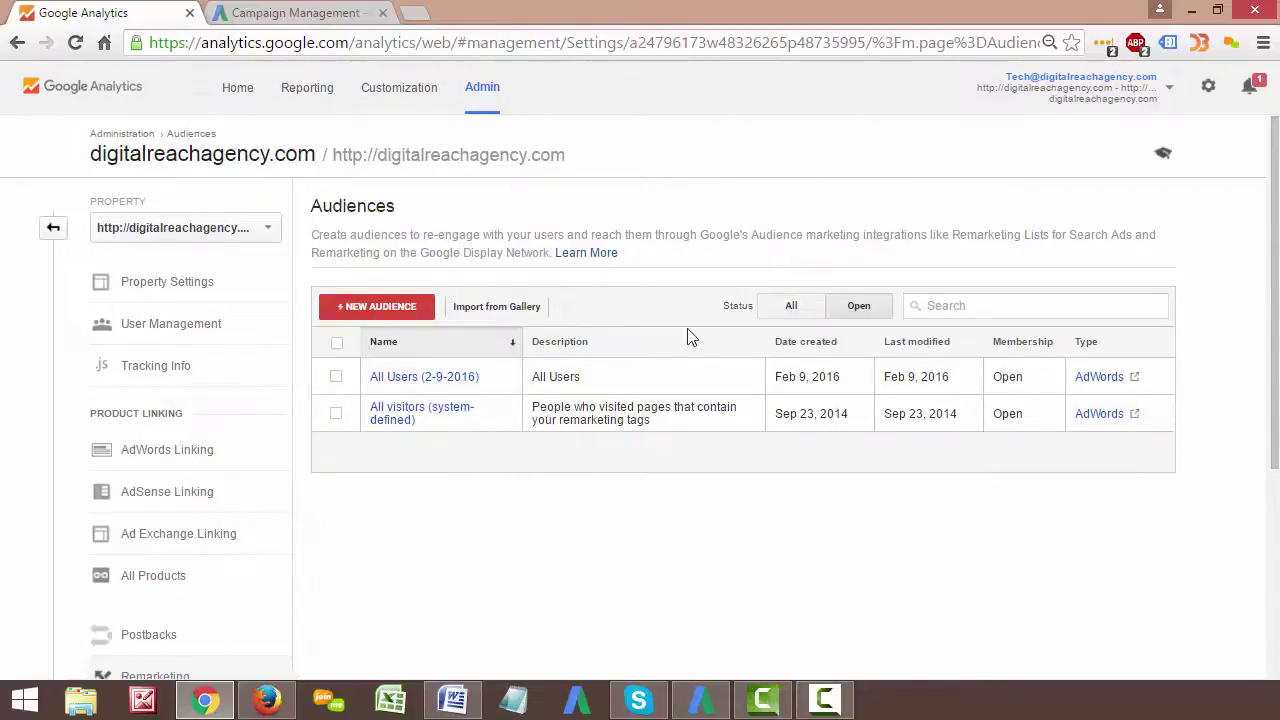
Step: Switch to AdWords Campaign Management and open the Shared library
click(265, 13)
scroll(217, 337, up, 1)
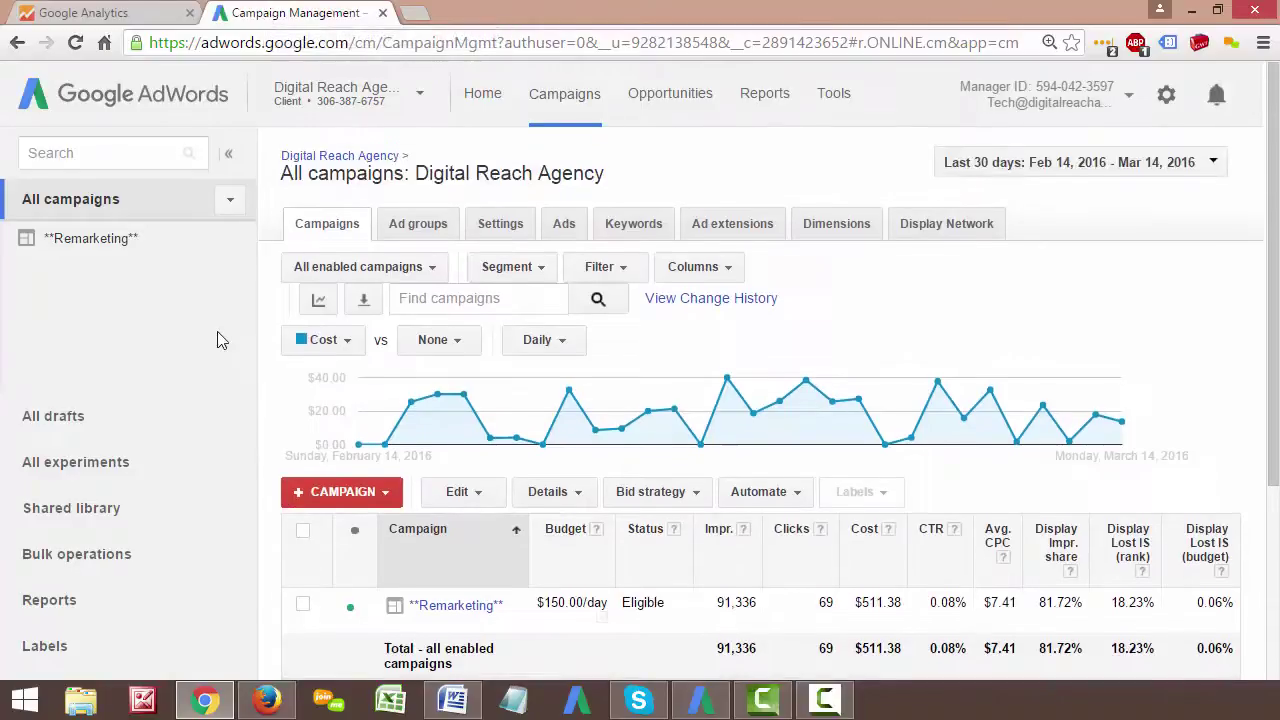
click(101, 515)
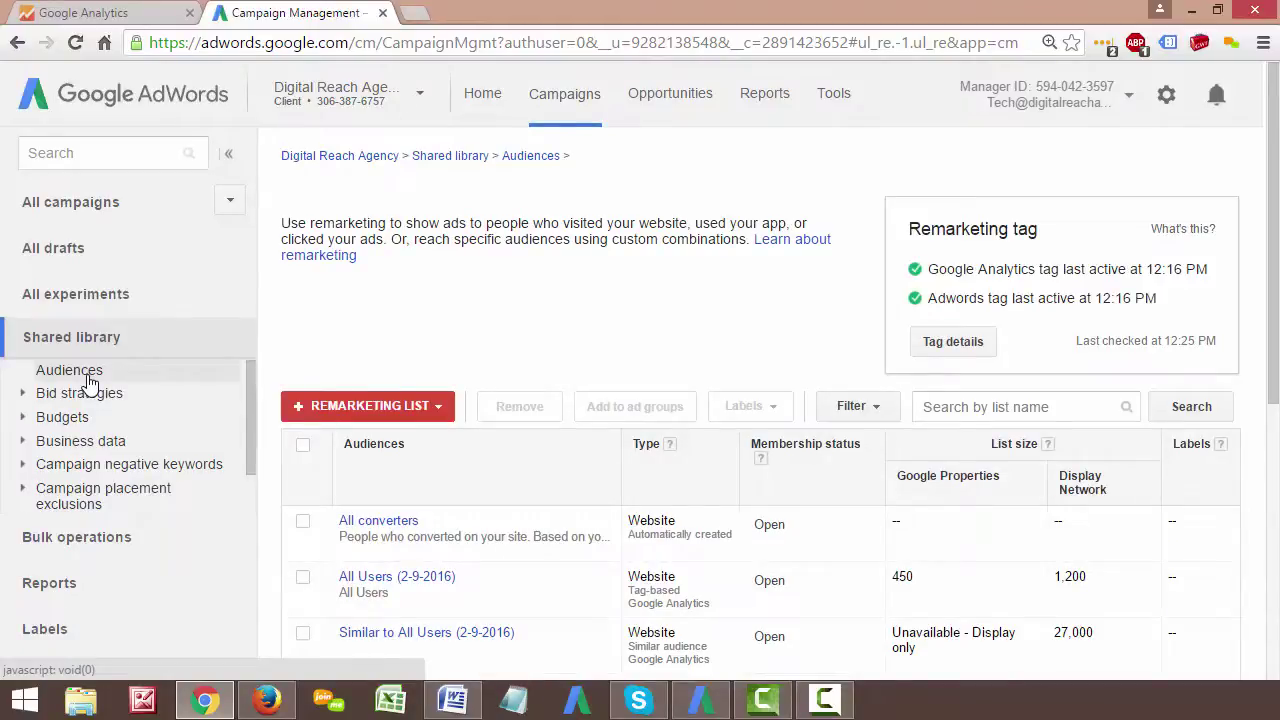
Step: Open the Shared library's Audiences list and zoom the browser out to 90%
click(88, 376)
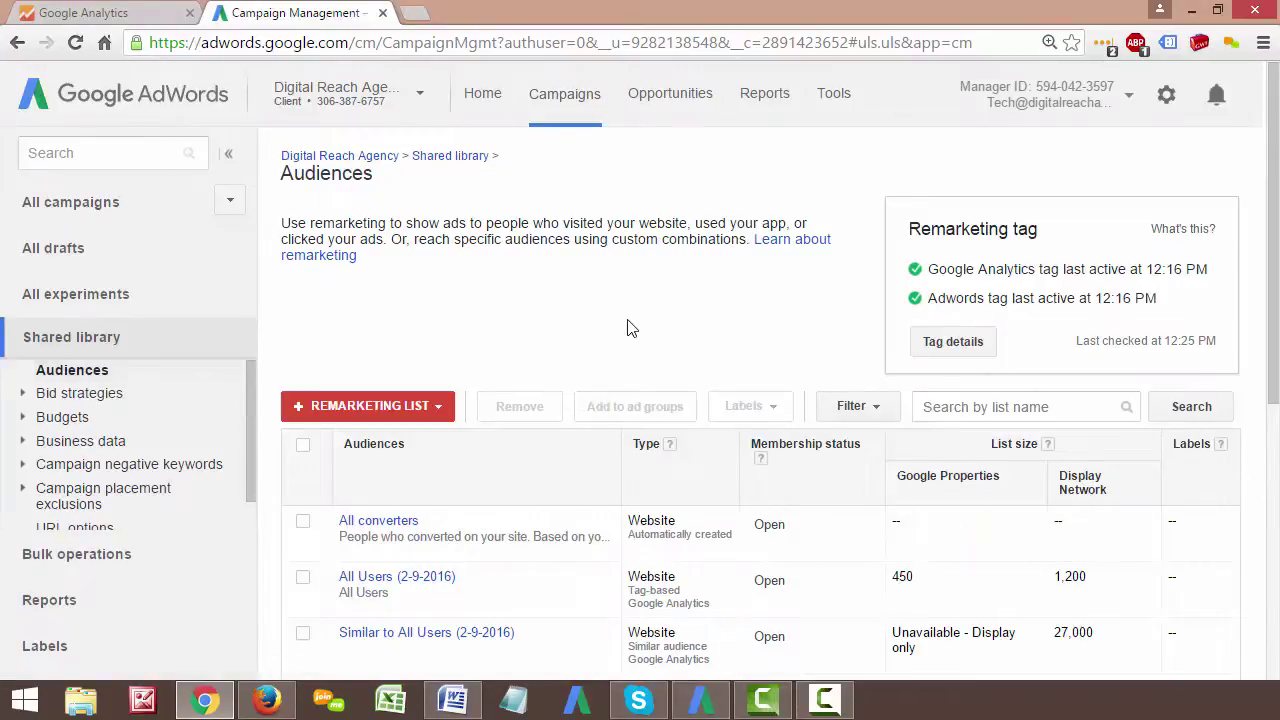
key(ctrl+minus)
key(ctrl+minus)
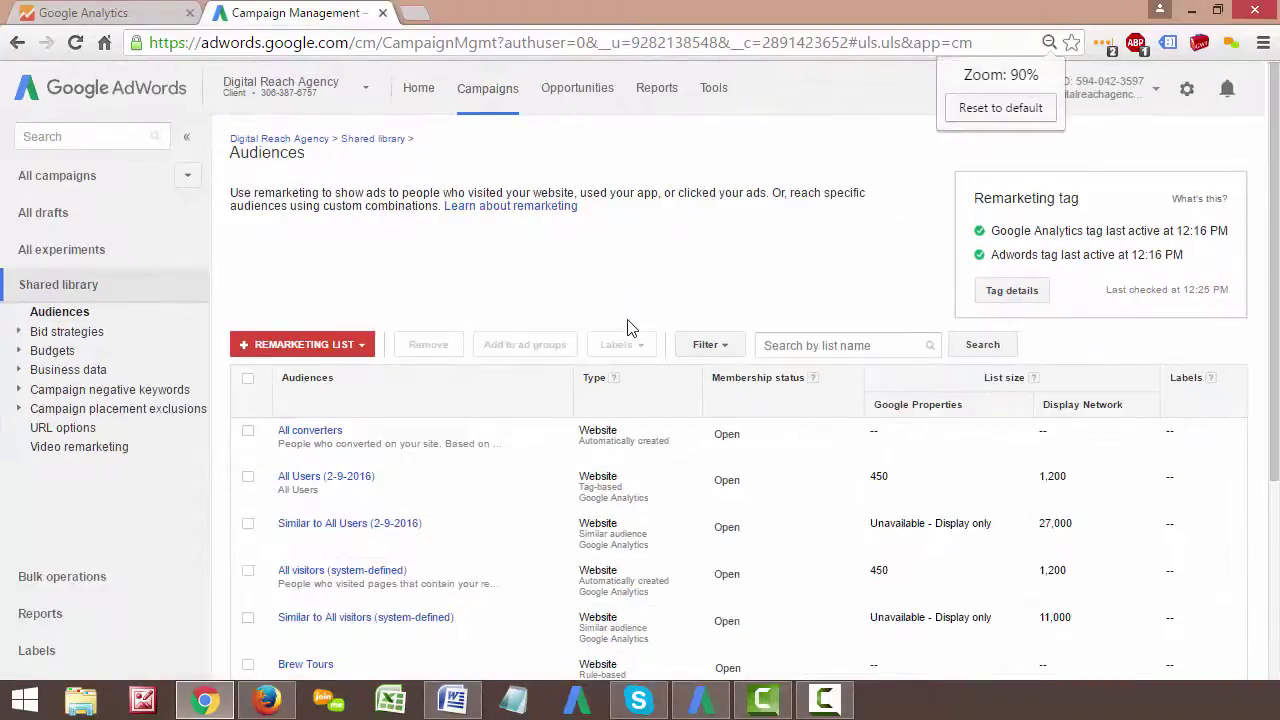
key(ctrl+plus)
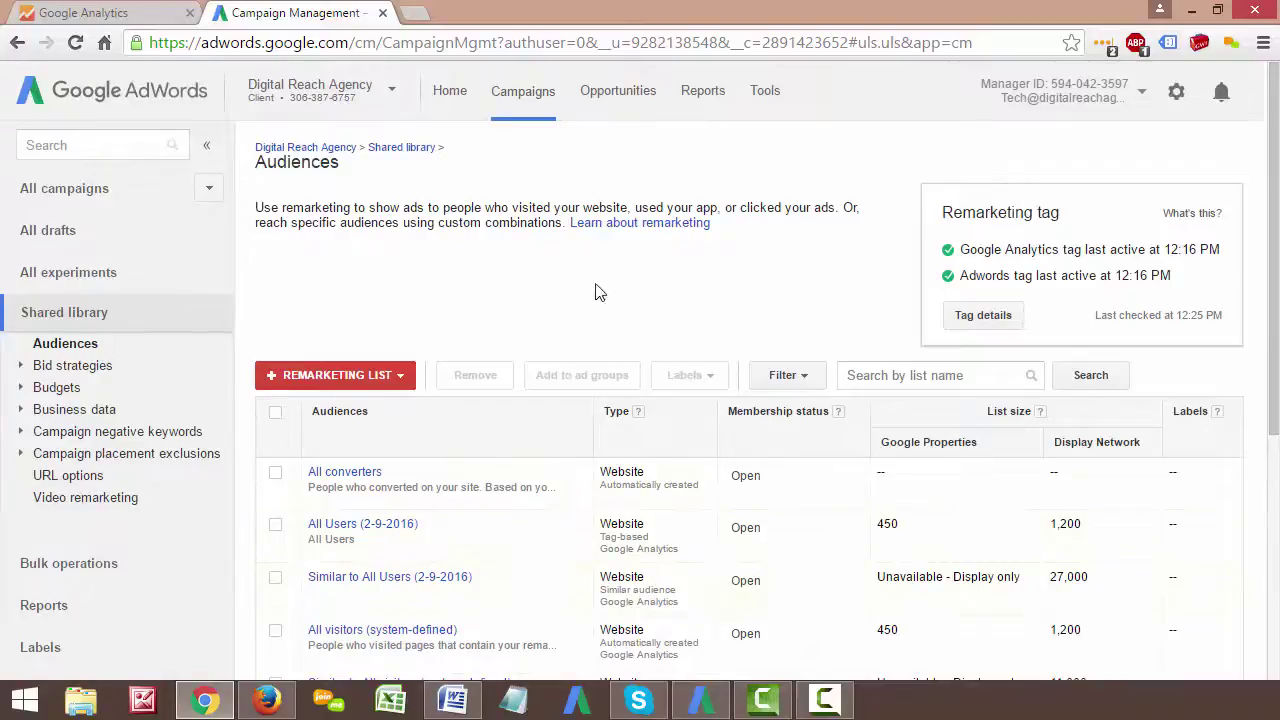
key(ctrl+minus)
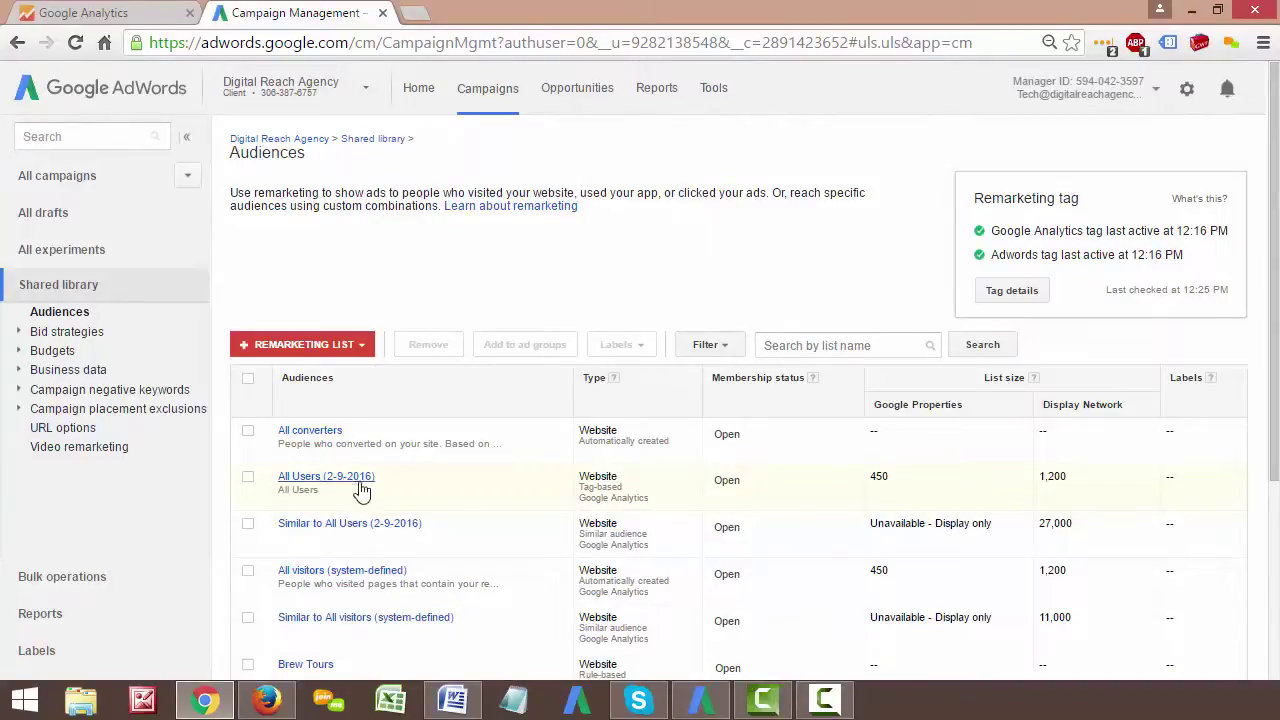
drag(276, 479, 396, 478)
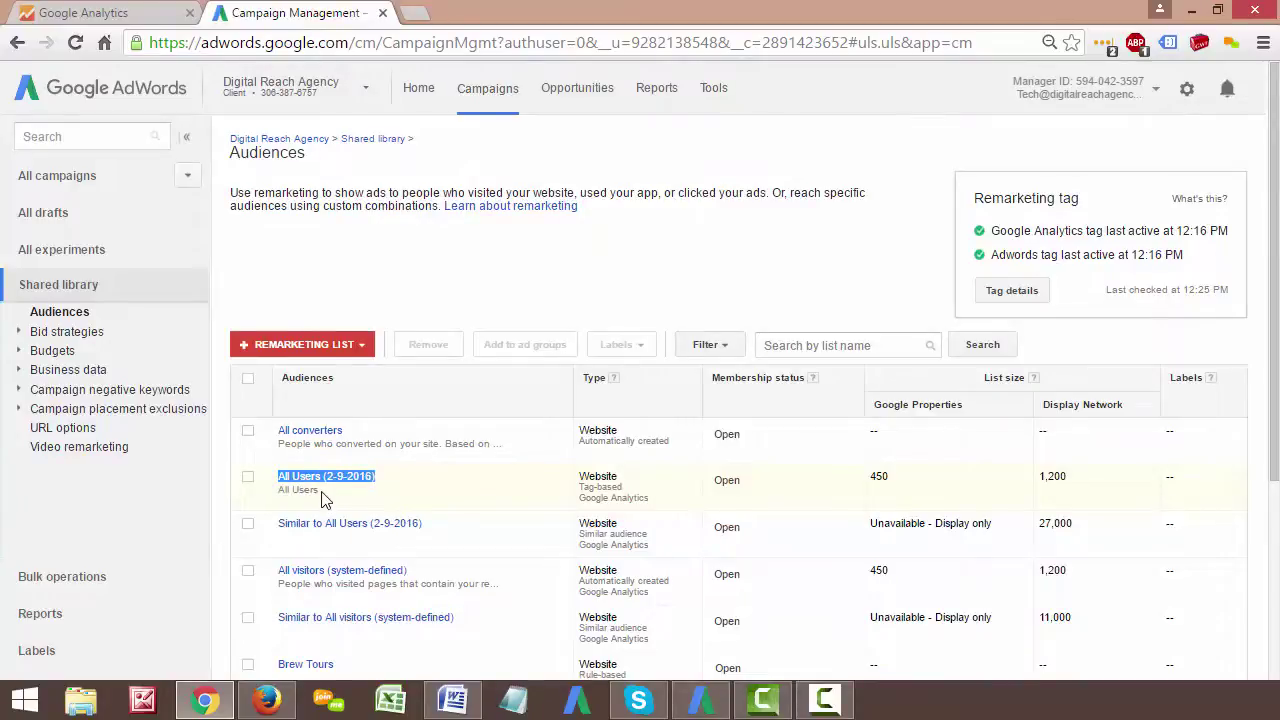
click(579, 498)
drag(579, 498, 654, 497)
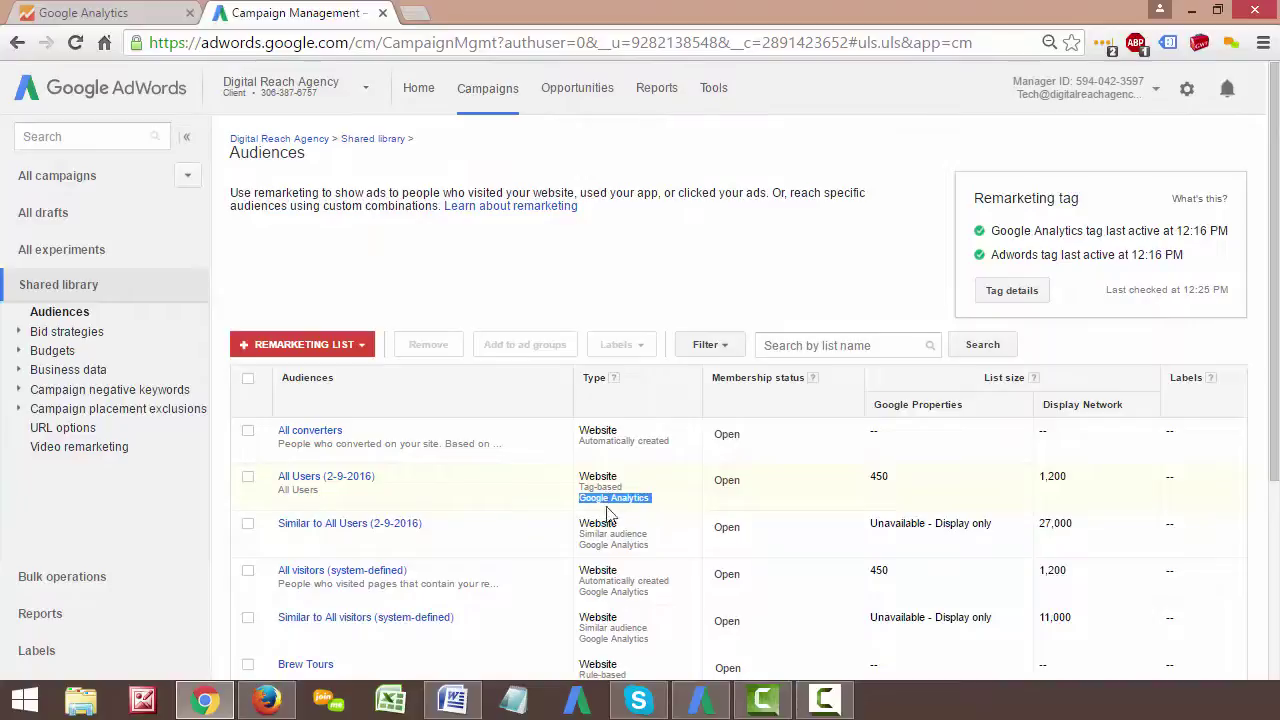
triple_click(610, 545)
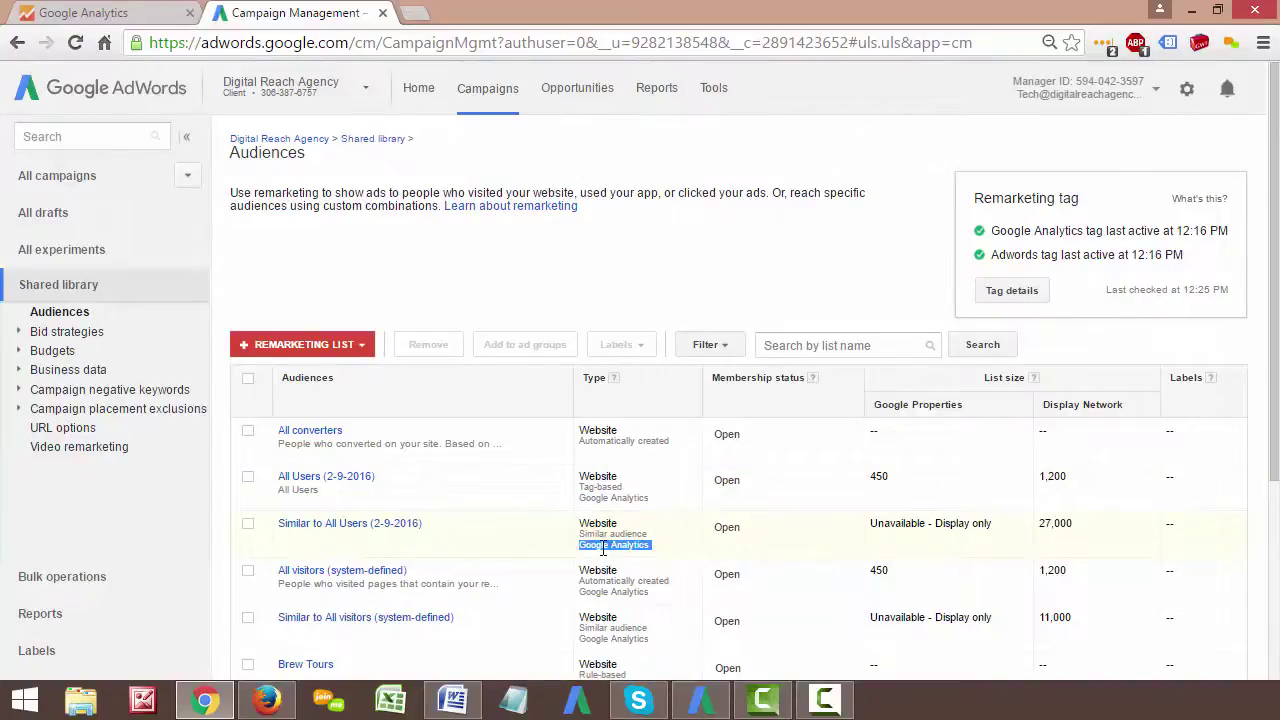
scroll(600, 545, down, 2)
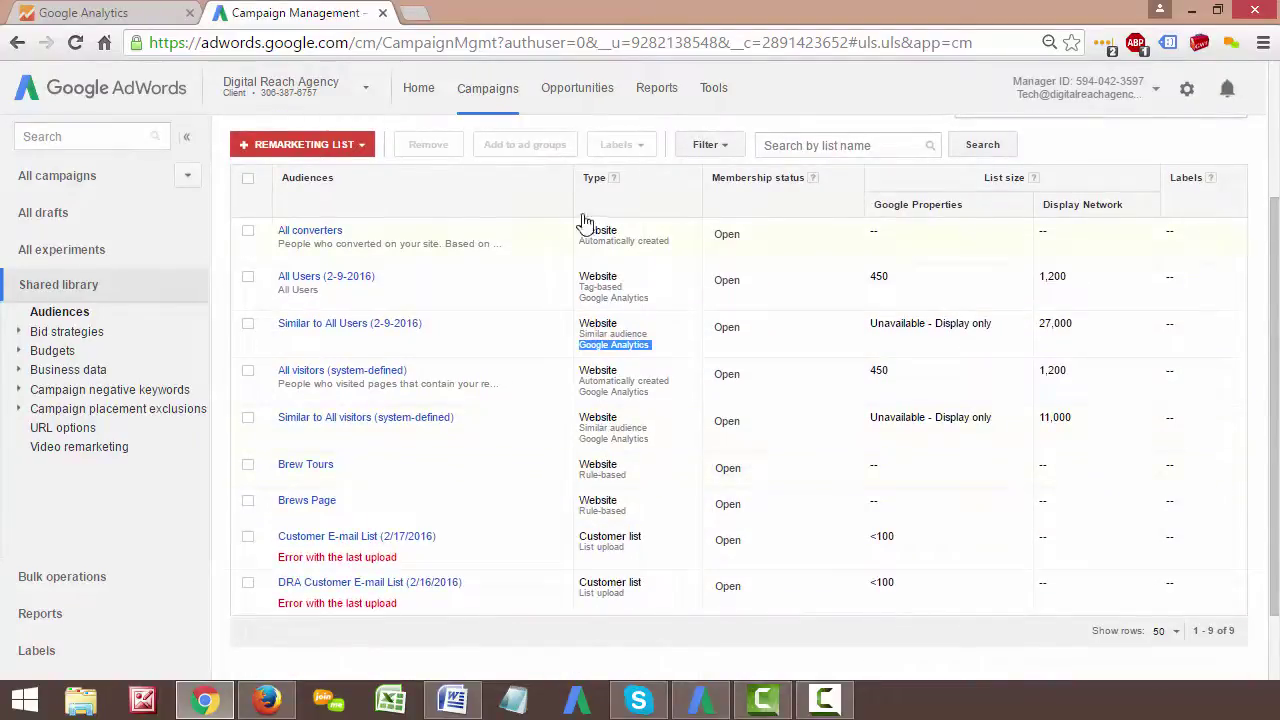
triple_click(604, 241)
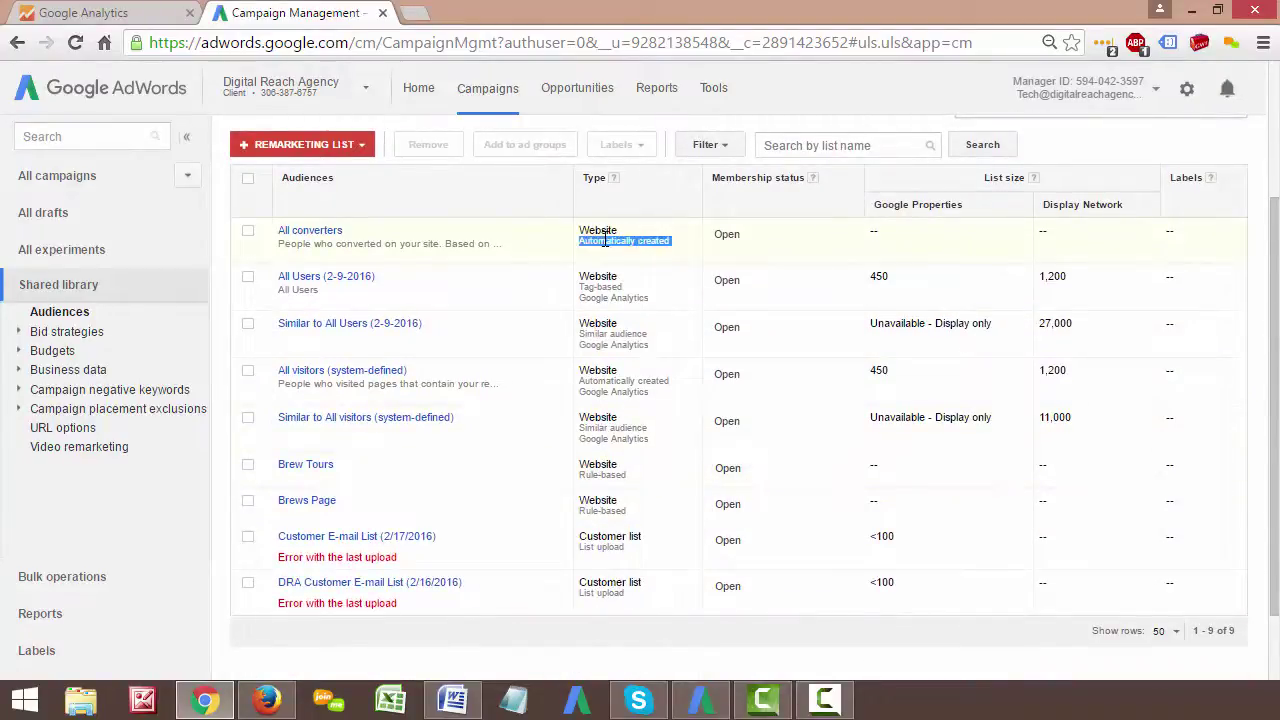
double_click(608, 475)
triple_click(608, 475)
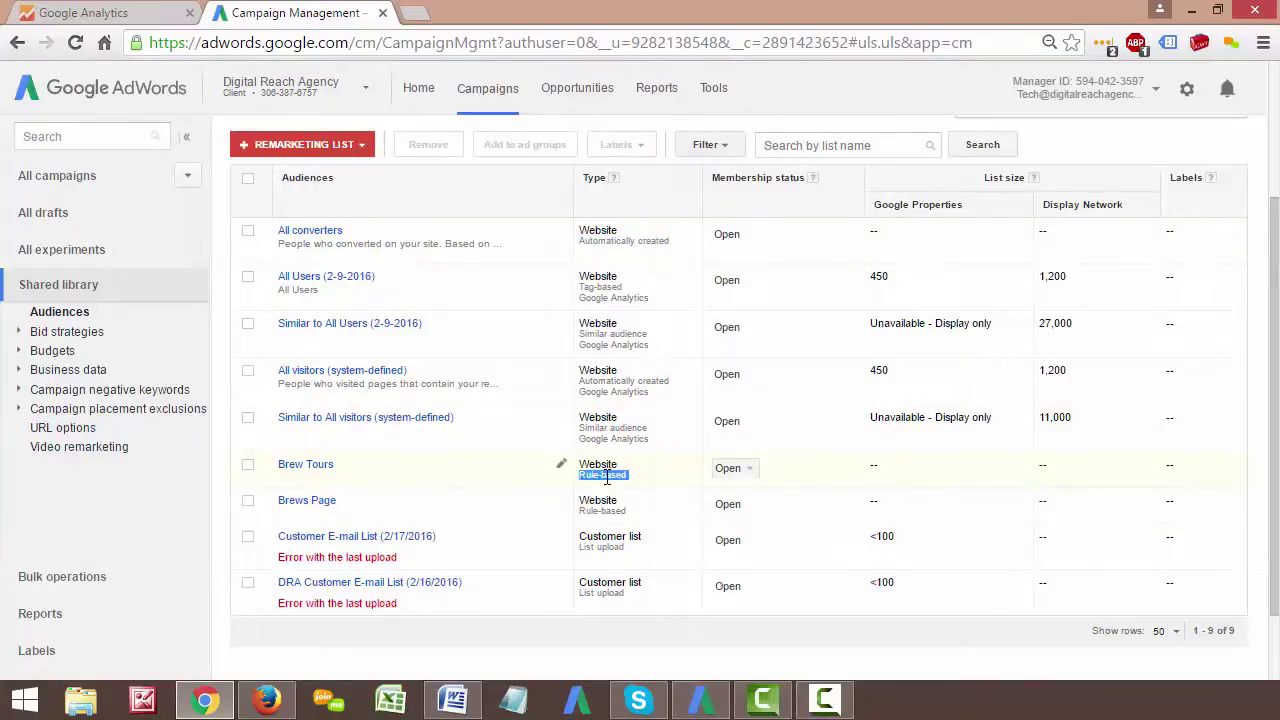
double_click(610, 547)
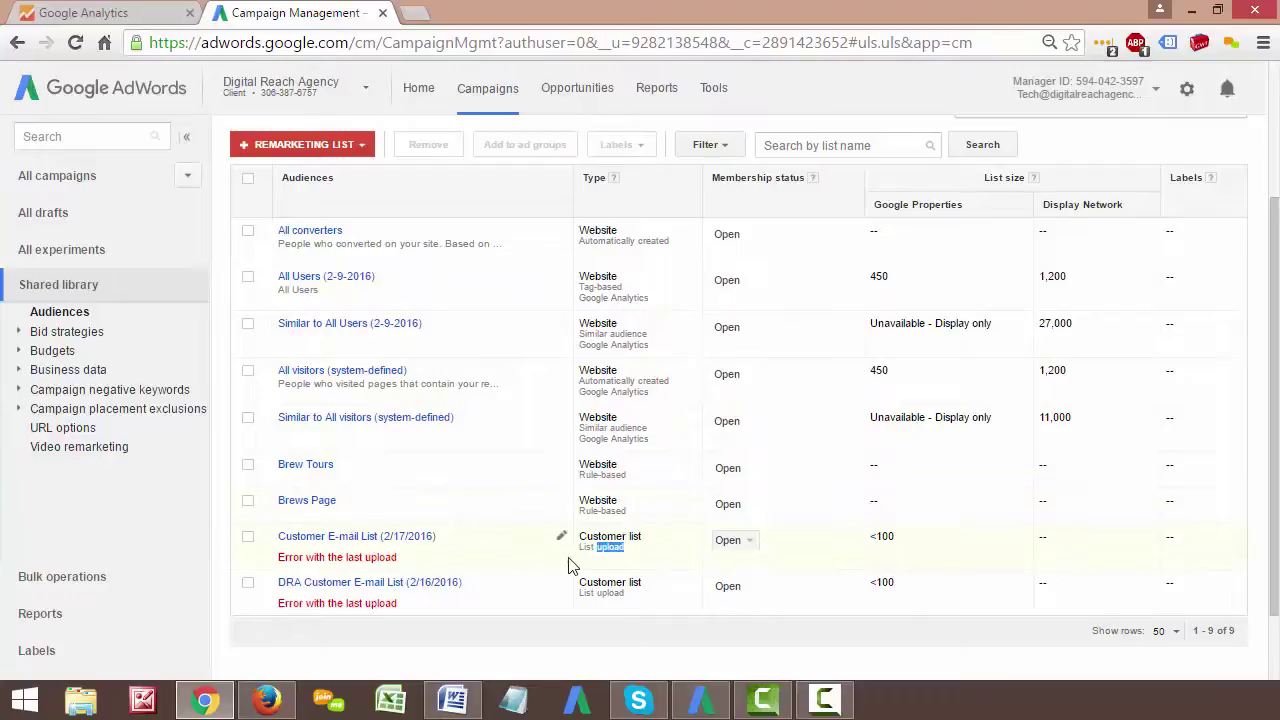
triple_click(606, 547)
Step: Open the All Users (2-9-2016) remarketing list from the Audiences table
scroll(455, 320, up, 2)
scroll(447, 508, down, 1)
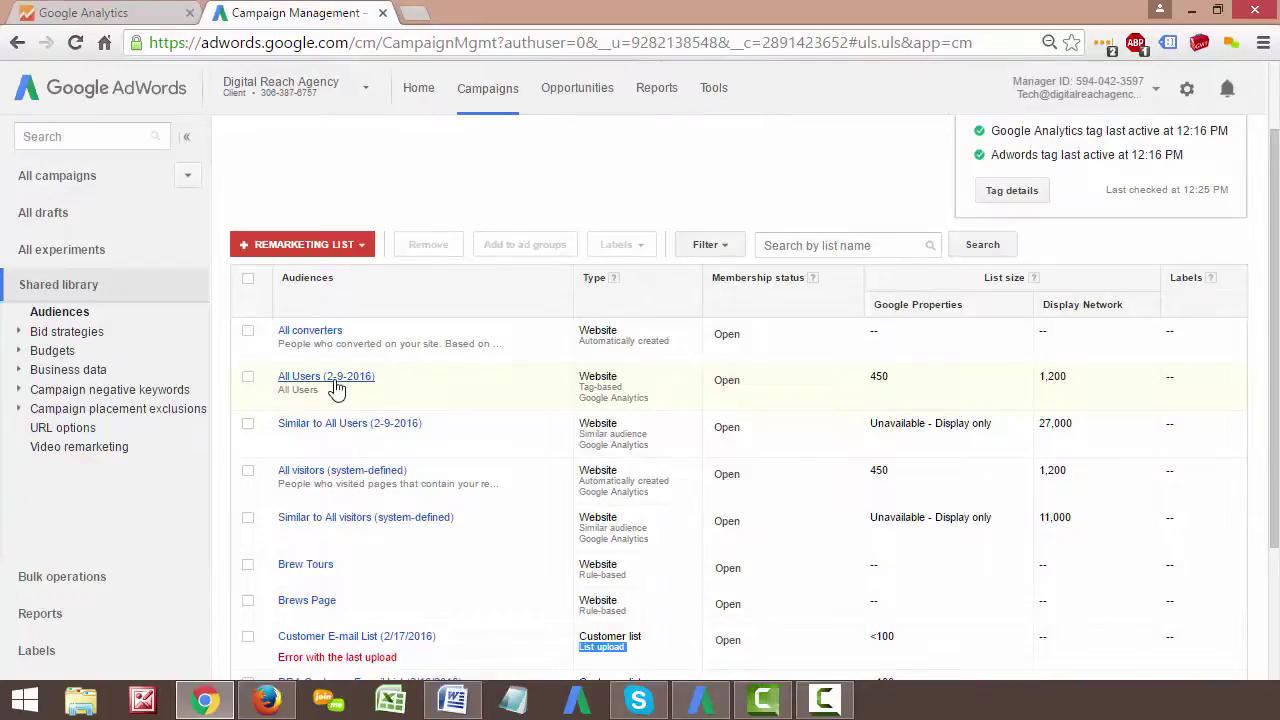
click(337, 378)
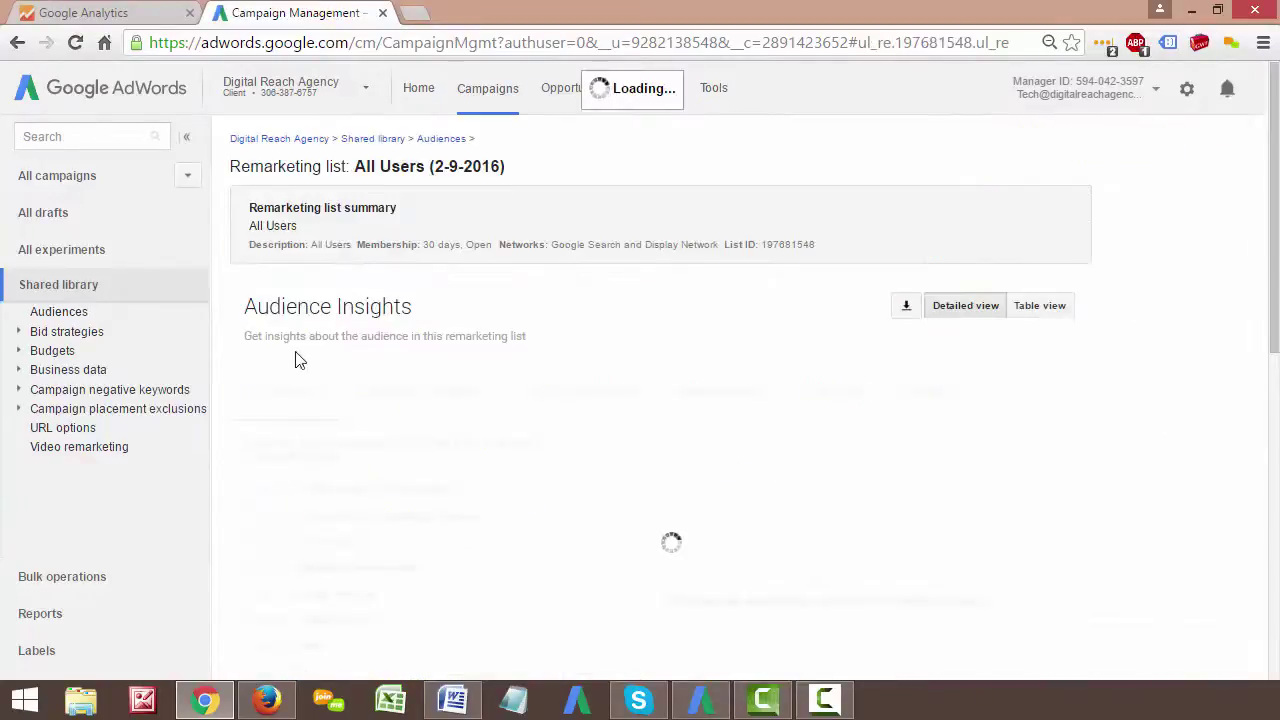
Step: Switch the All Users (2-9-2016) List size chart to 90 days and inspect its growth points
scroll(1215, 305, down, 3)
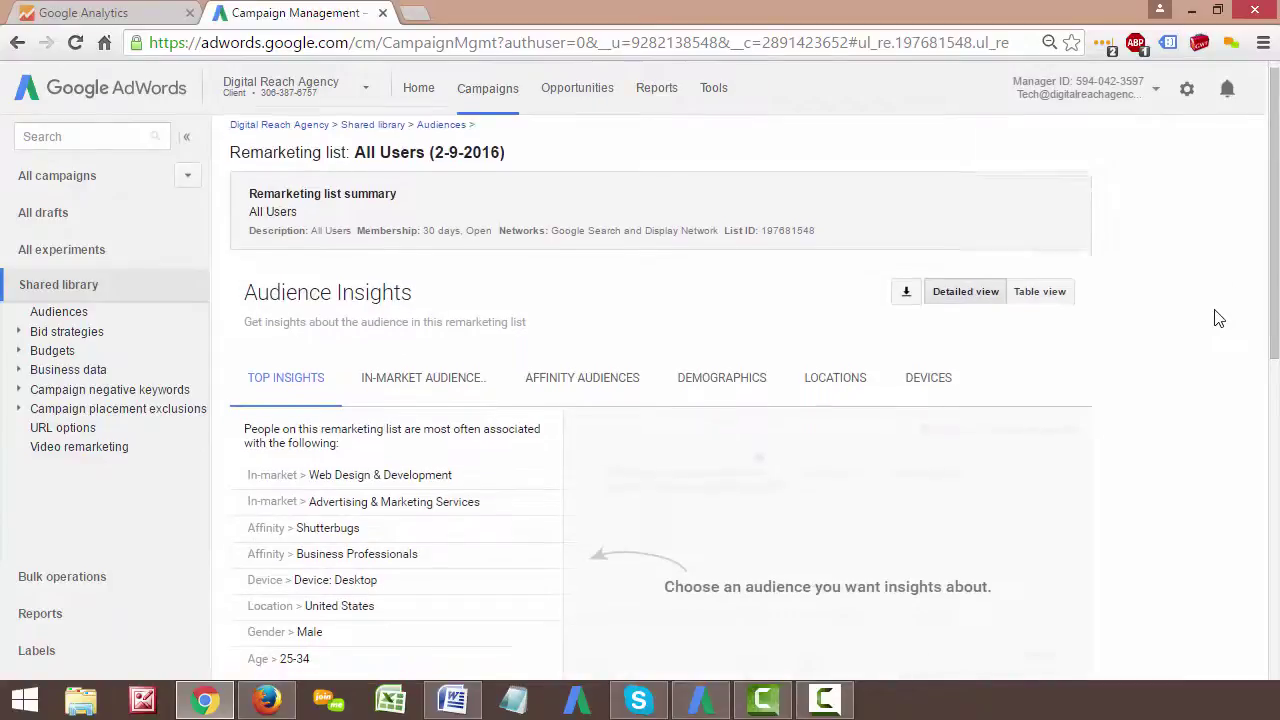
scroll(1210, 290, down, 4)
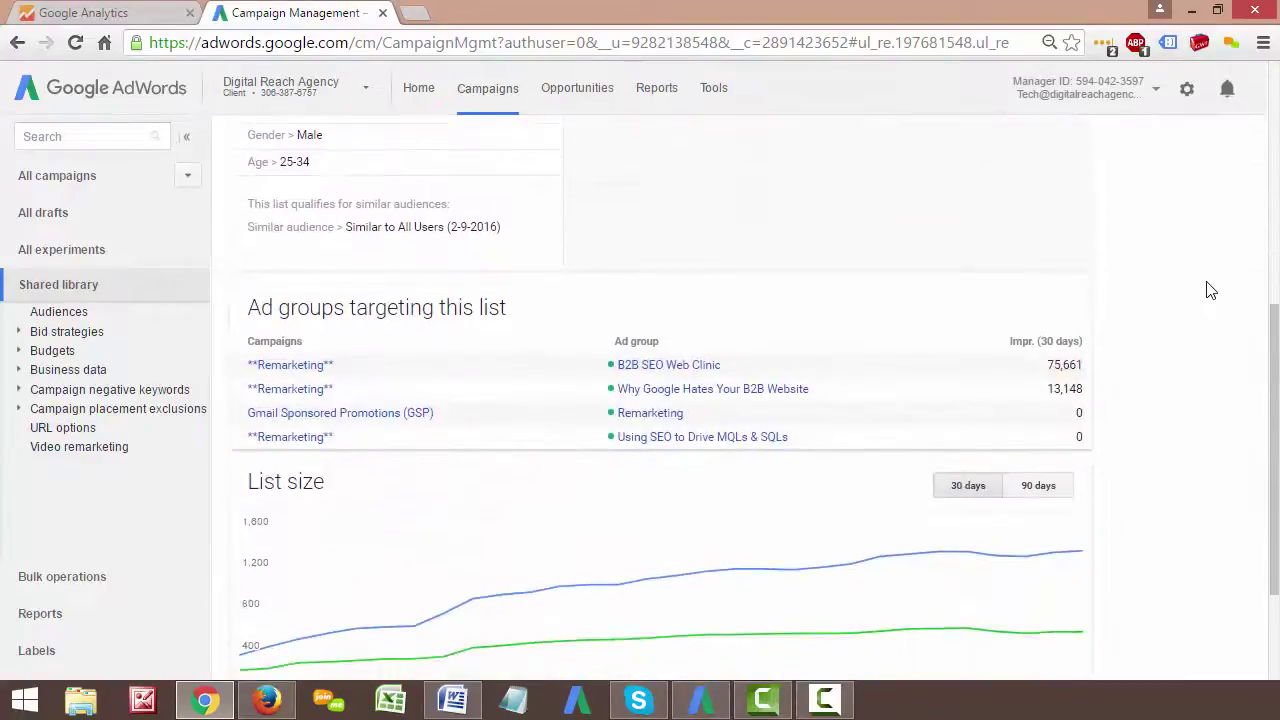
click(1045, 312)
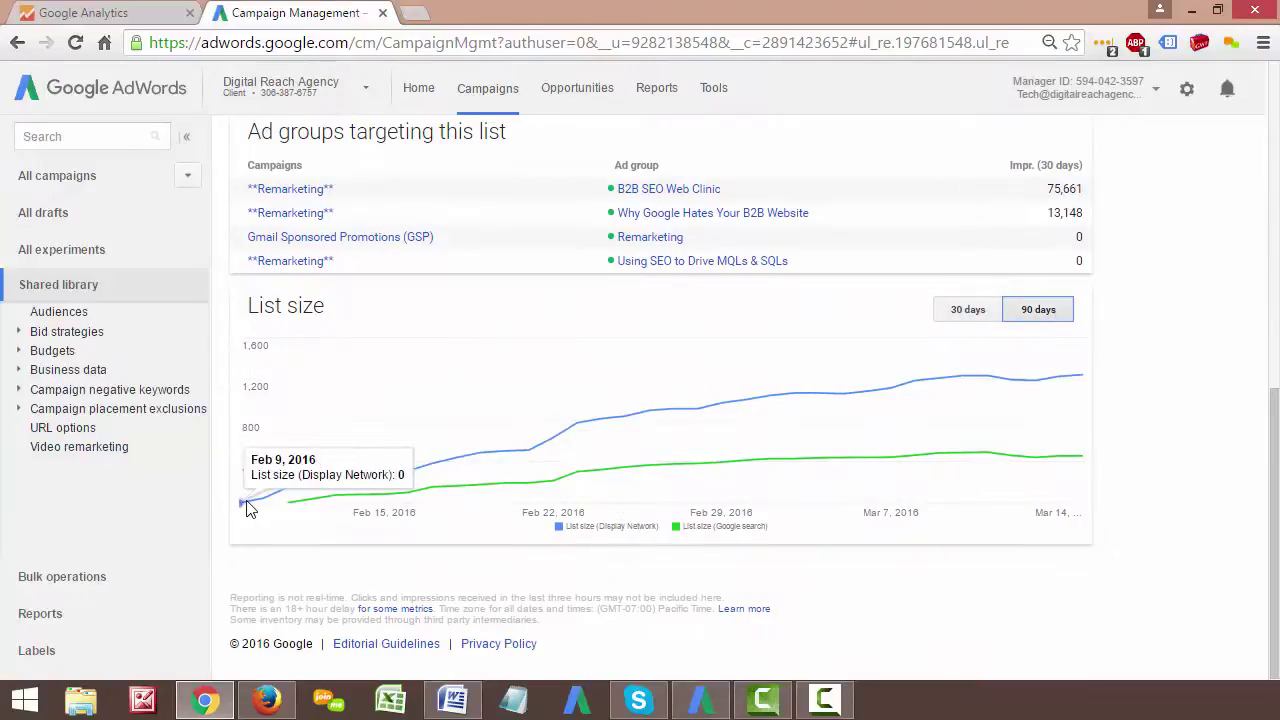
drag(248, 305, 330, 306)
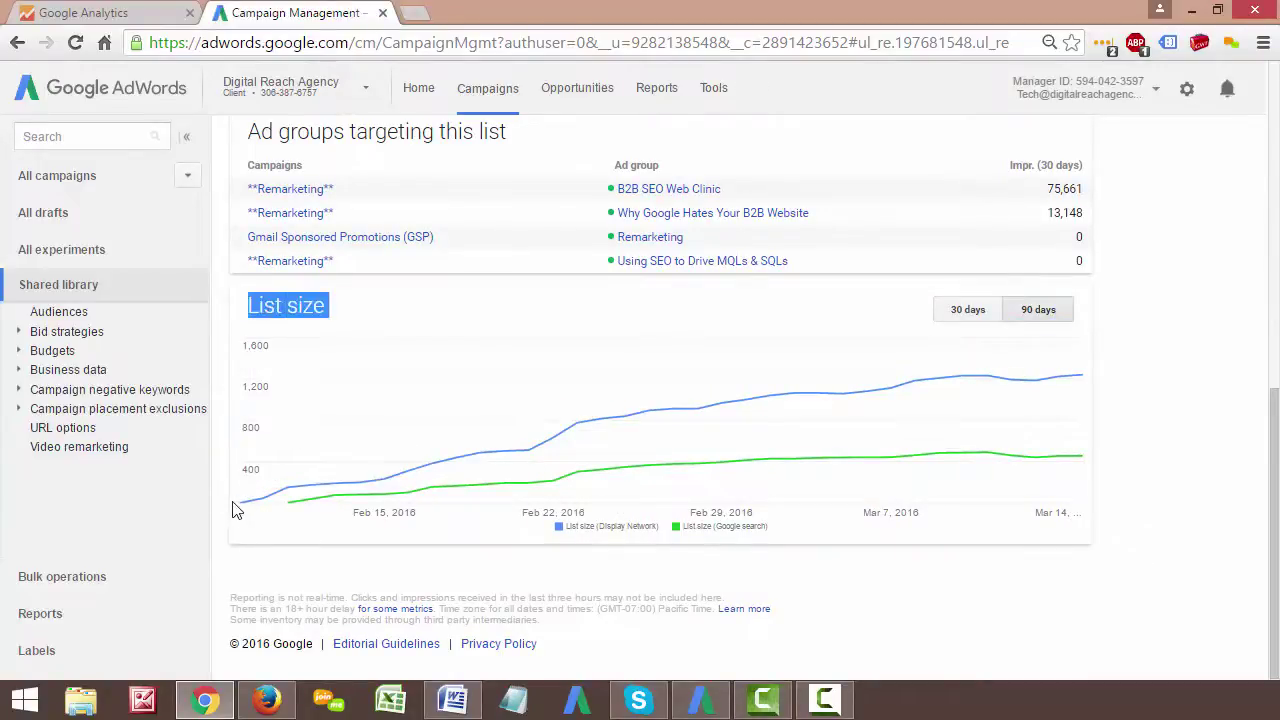
mouse_move(243, 509)
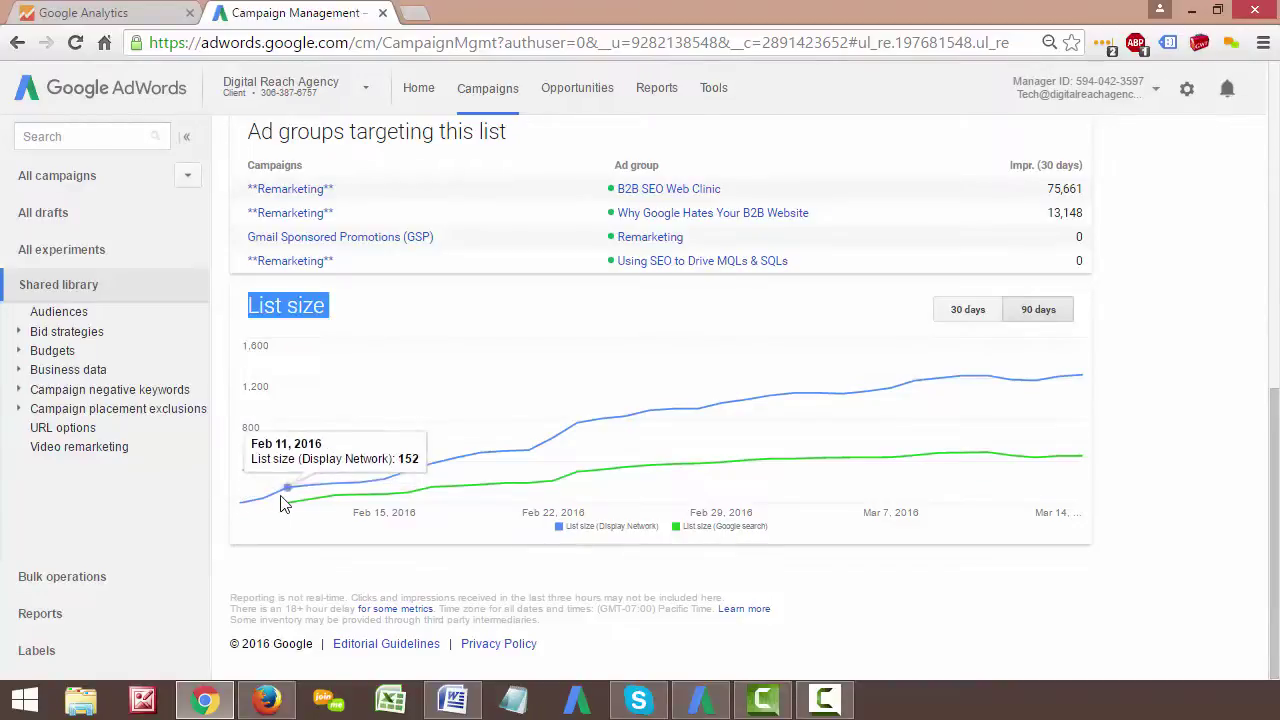
mouse_move(293, 497)
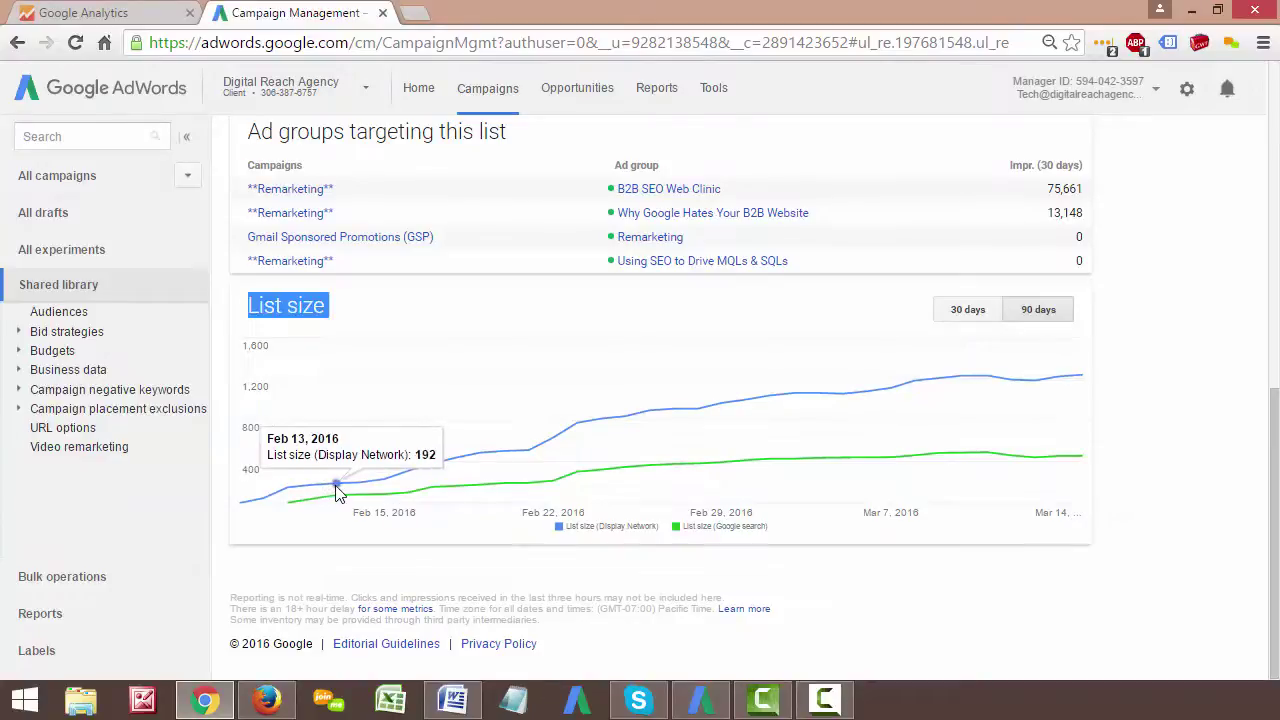
mouse_move(394, 477)
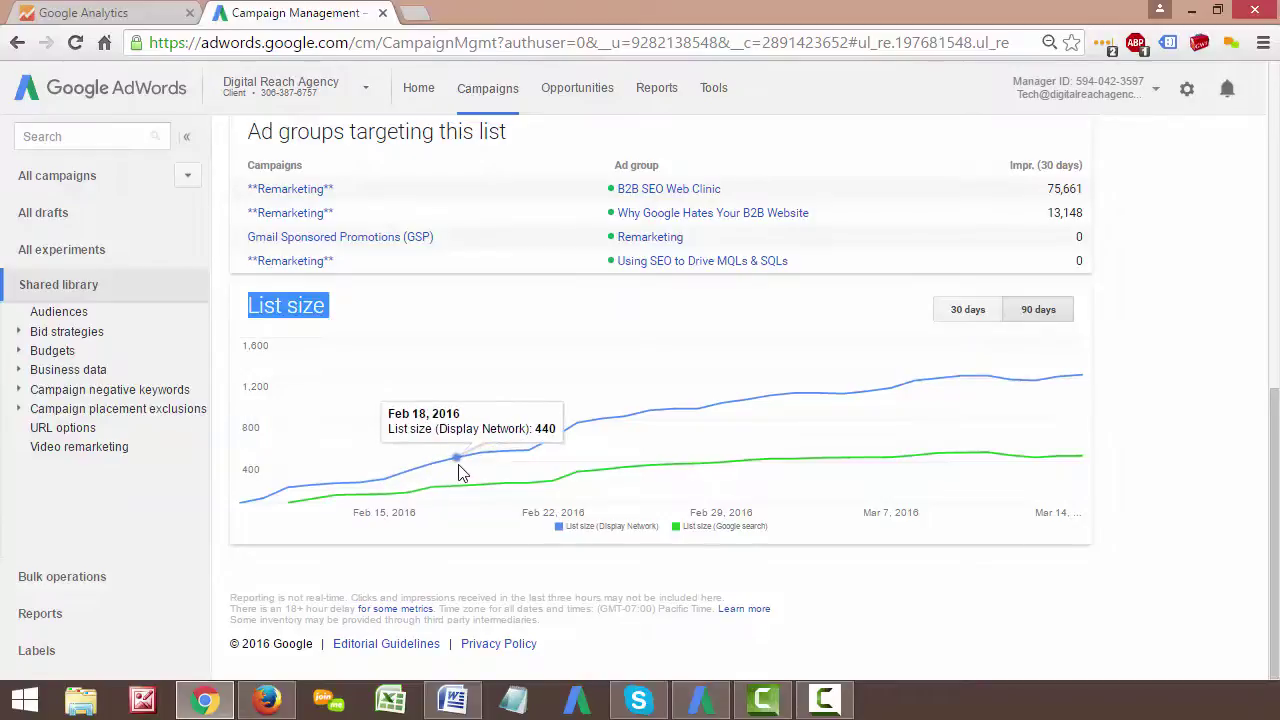
mouse_move(484, 469)
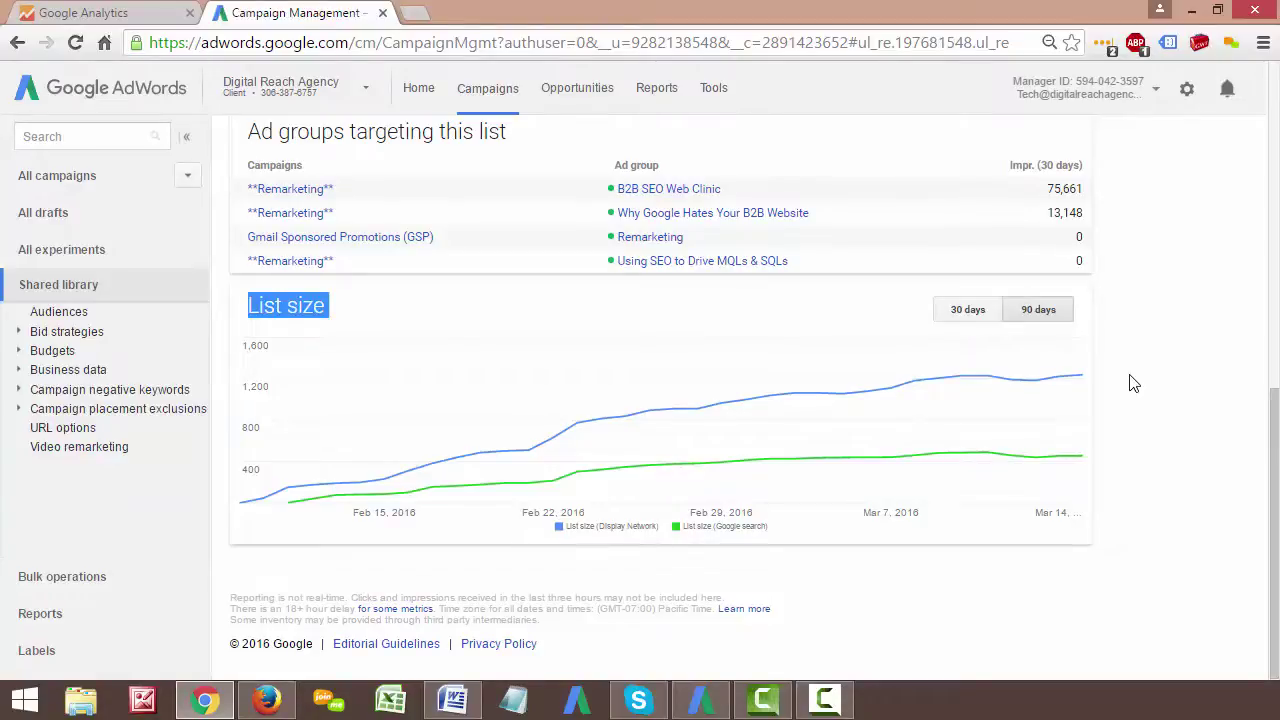
mouse_move(1060, 392)
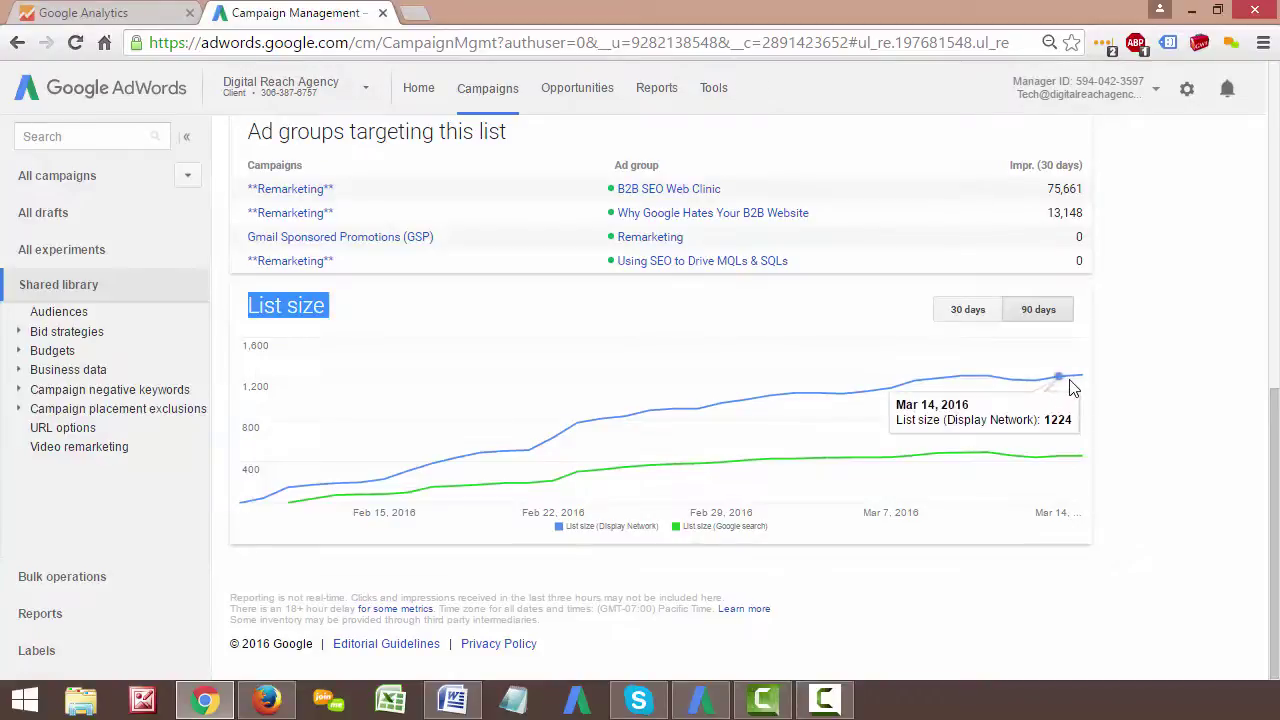
mouse_move(1010, 385)
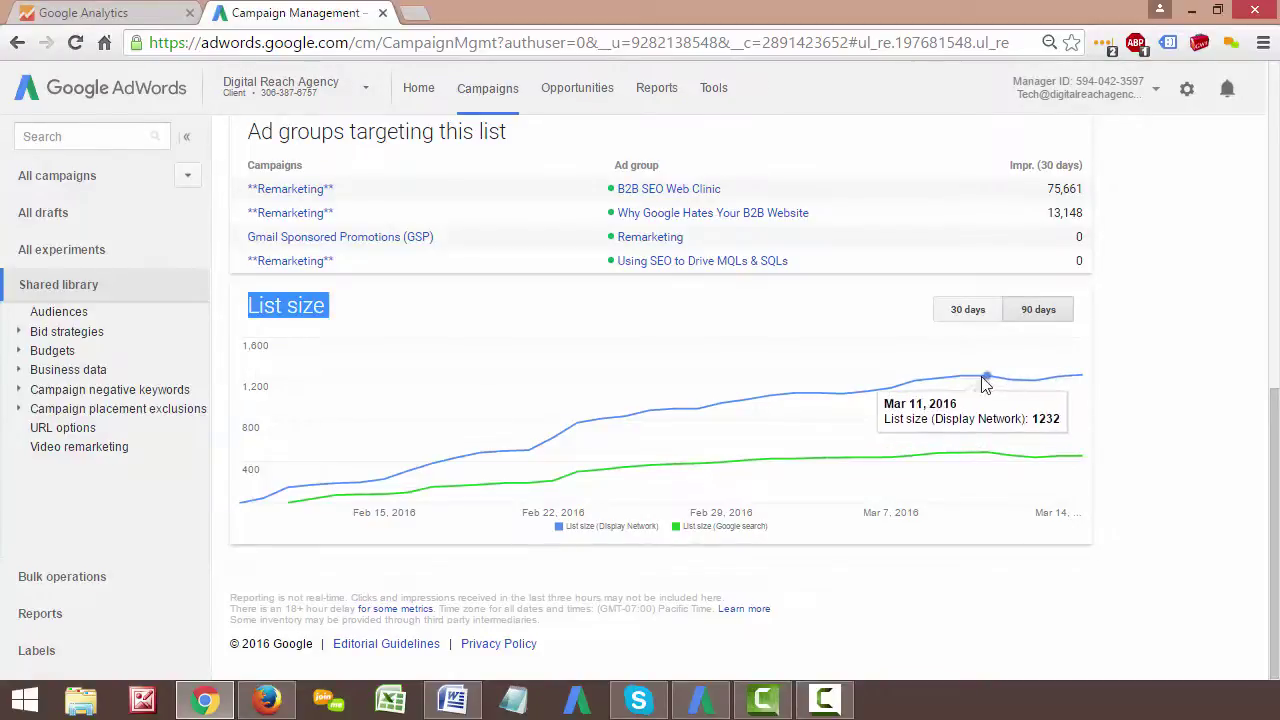
mouse_move(893, 393)
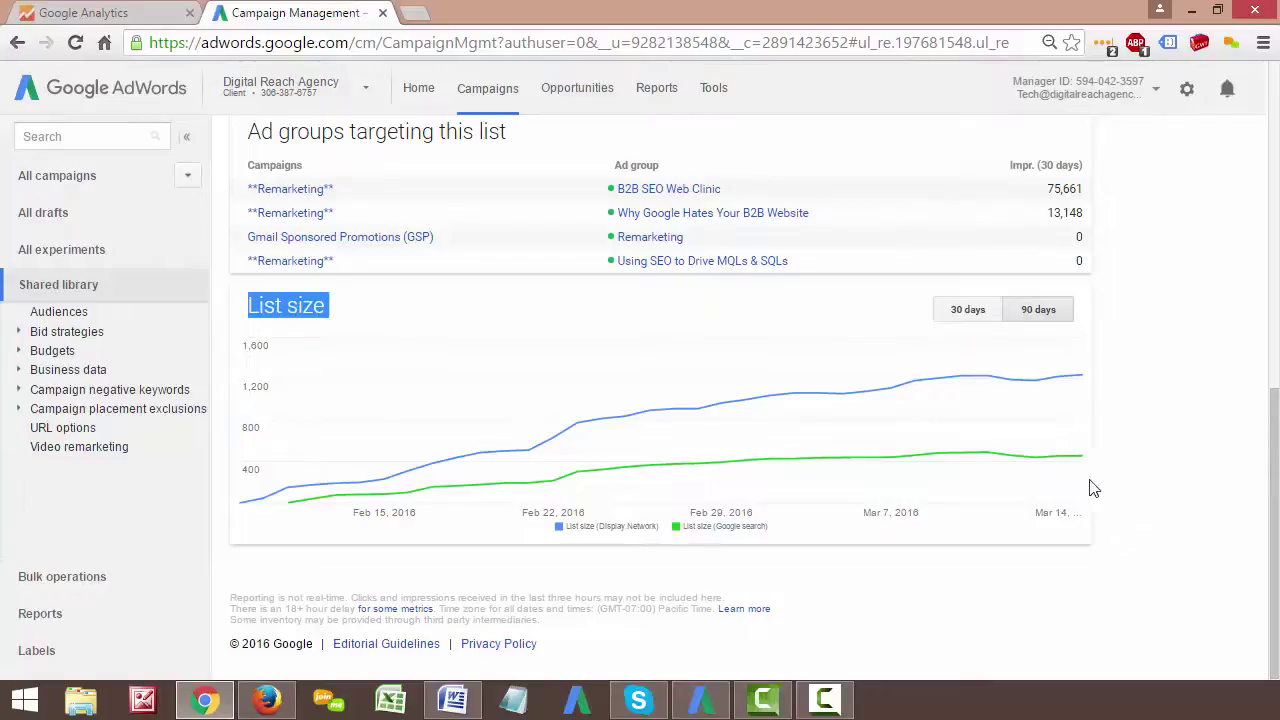
mouse_move(957, 376)
mouse_move(579, 427)
mouse_move(1035, 388)
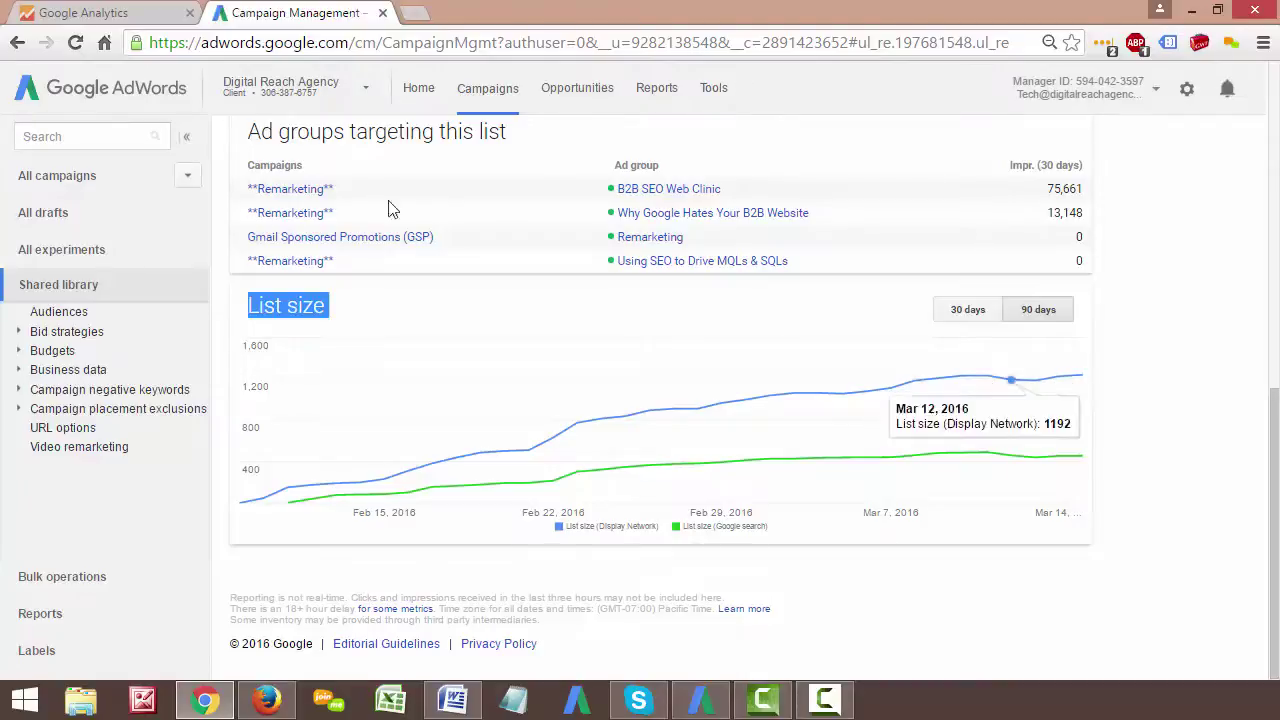
Step: Open the property's Admin > Tracking Info > Tracking Code page and select the tracking script
click(146, 16)
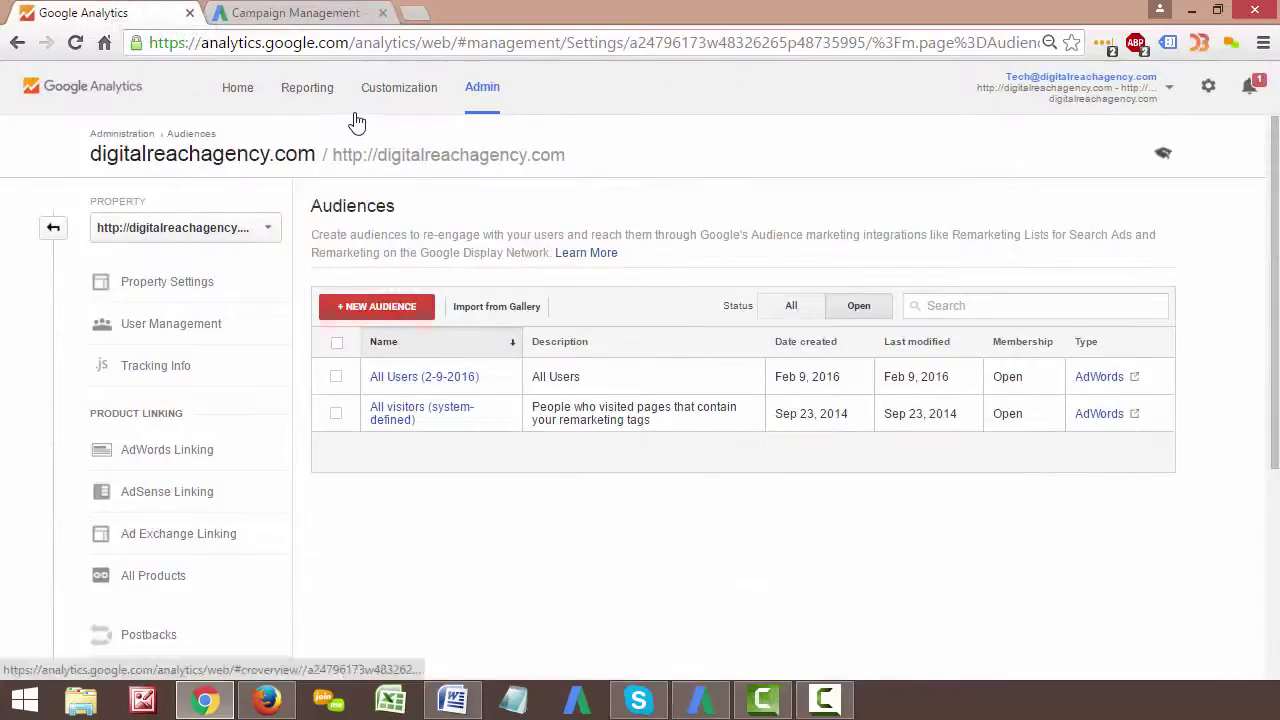
click(484, 92)
click(543, 368)
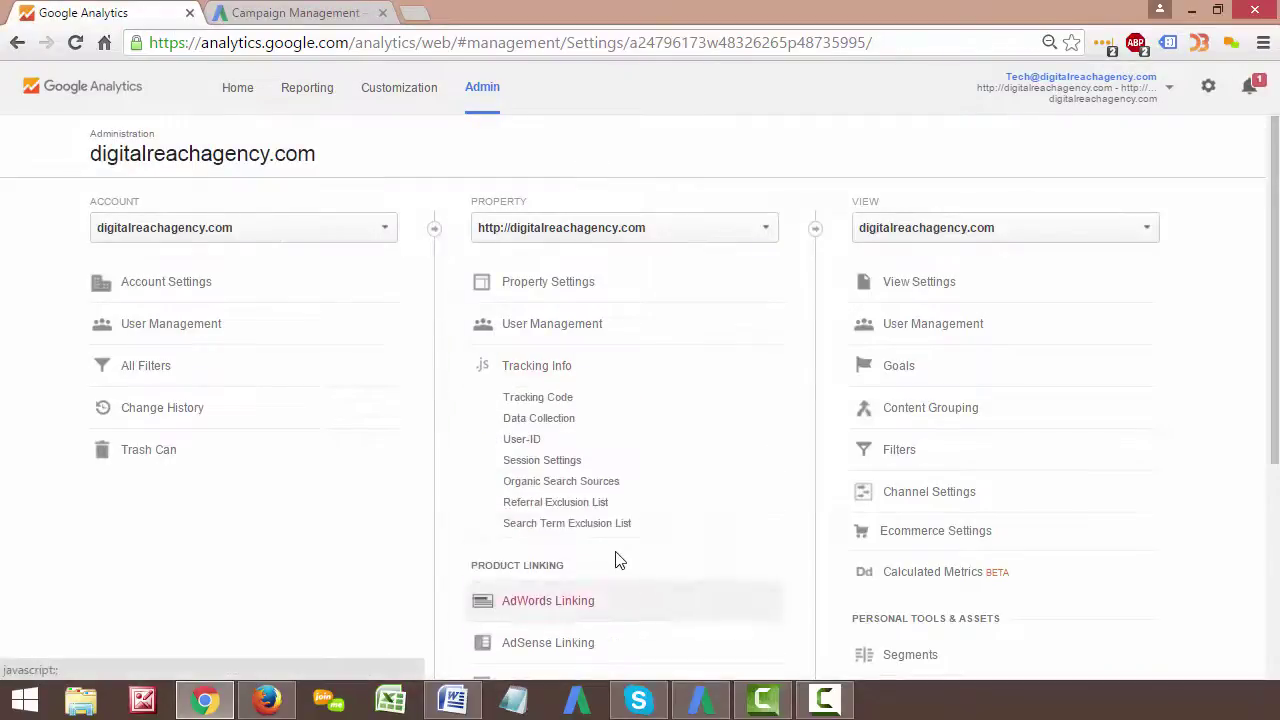
click(562, 400)
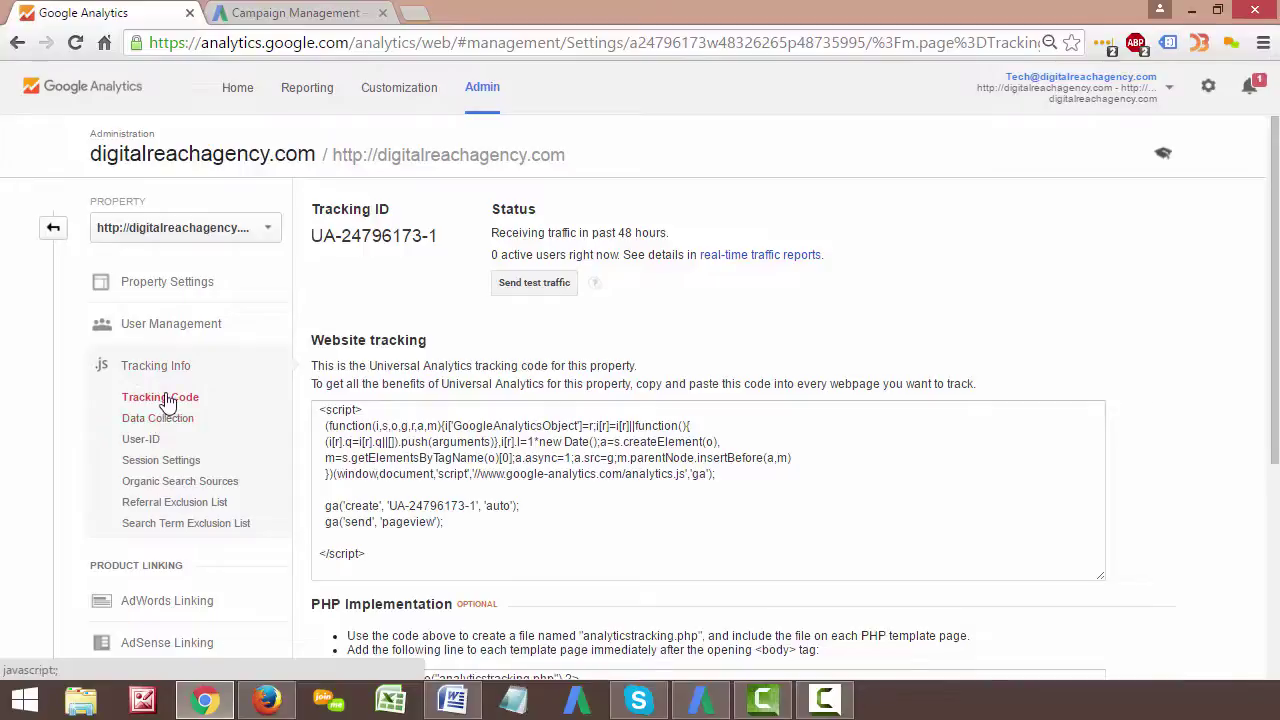
click(415, 524)
double_click(415, 522)
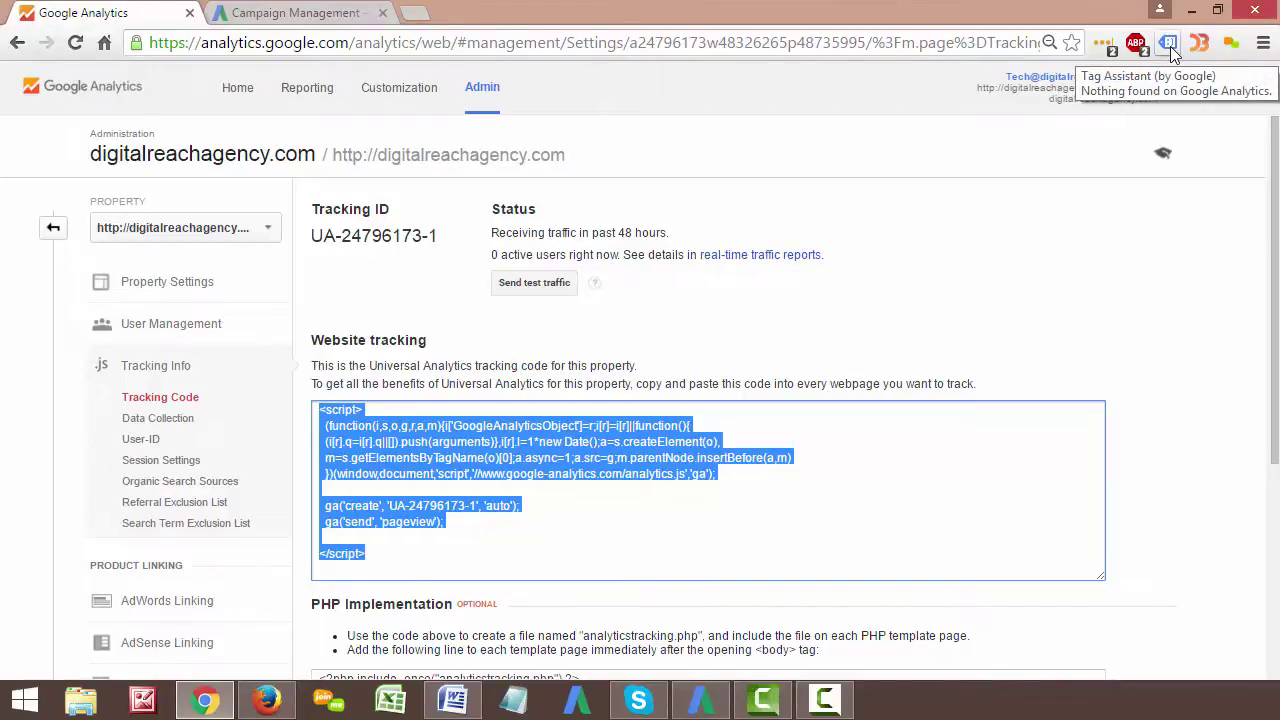
Step: Enable Tag Assistant for the Analytics tab, reload, and view the six-tag, six-error report
click(1170, 46)
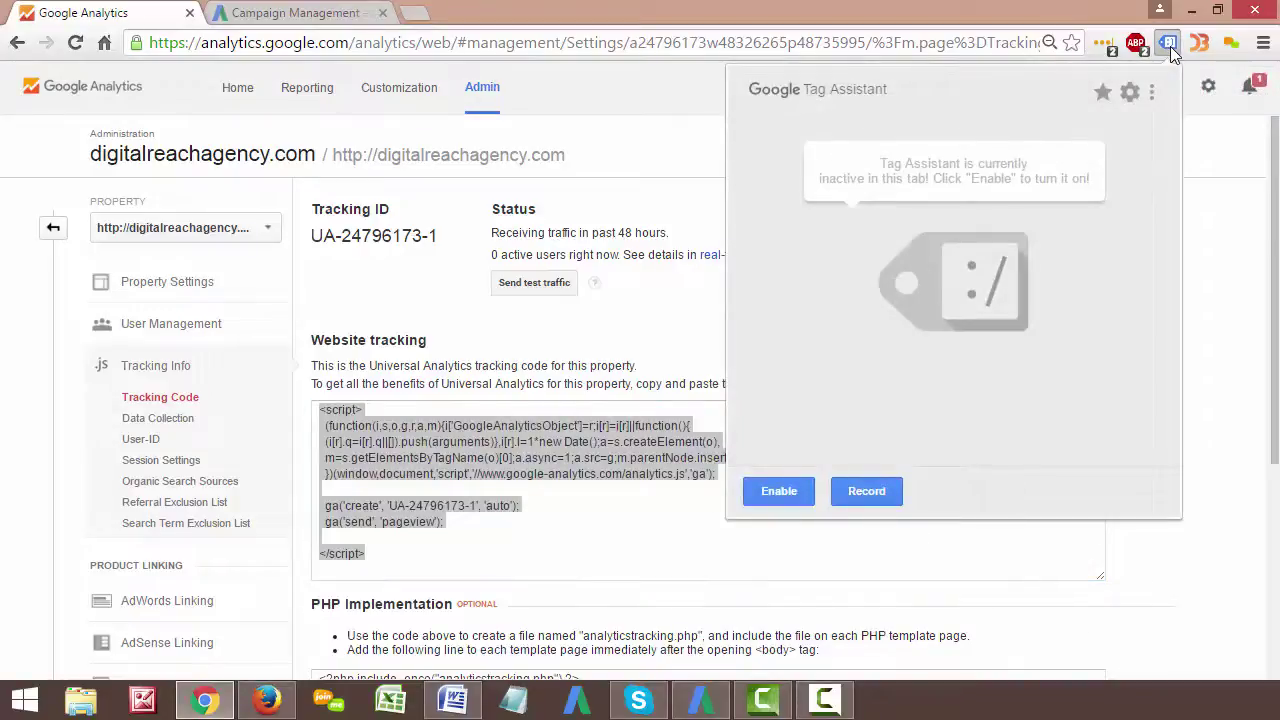
click(812, 492)
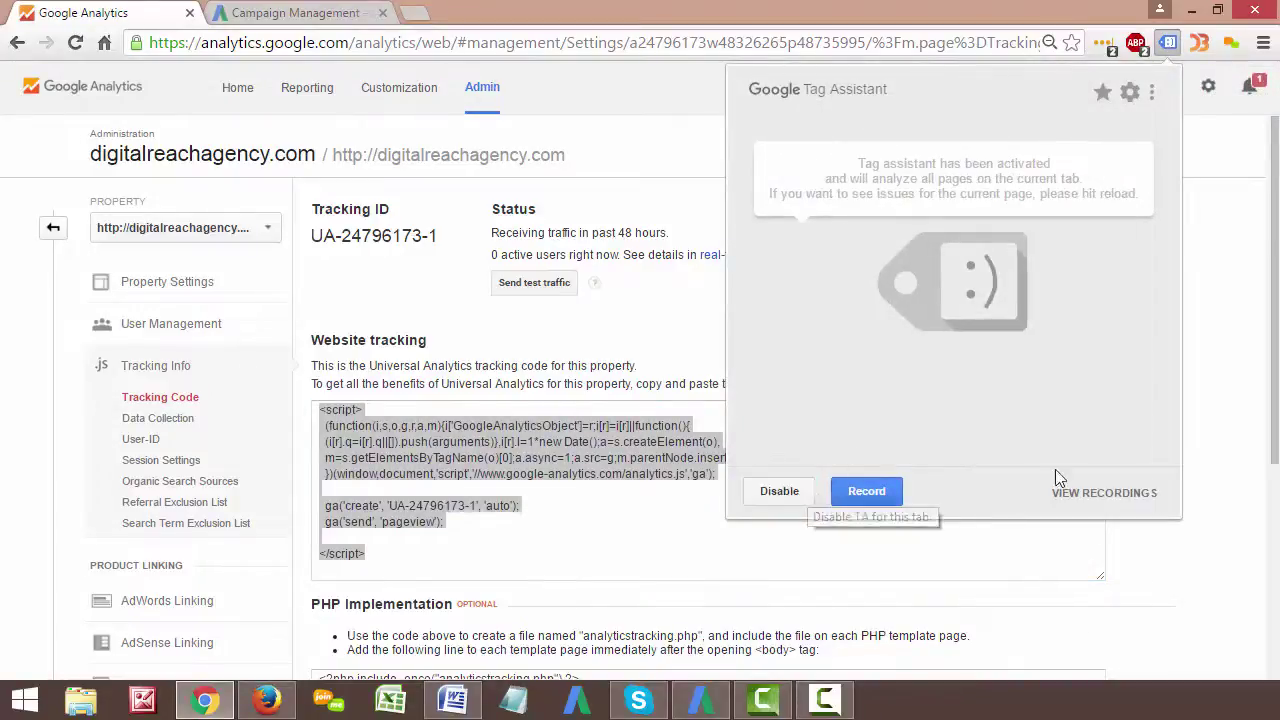
click(1235, 401)
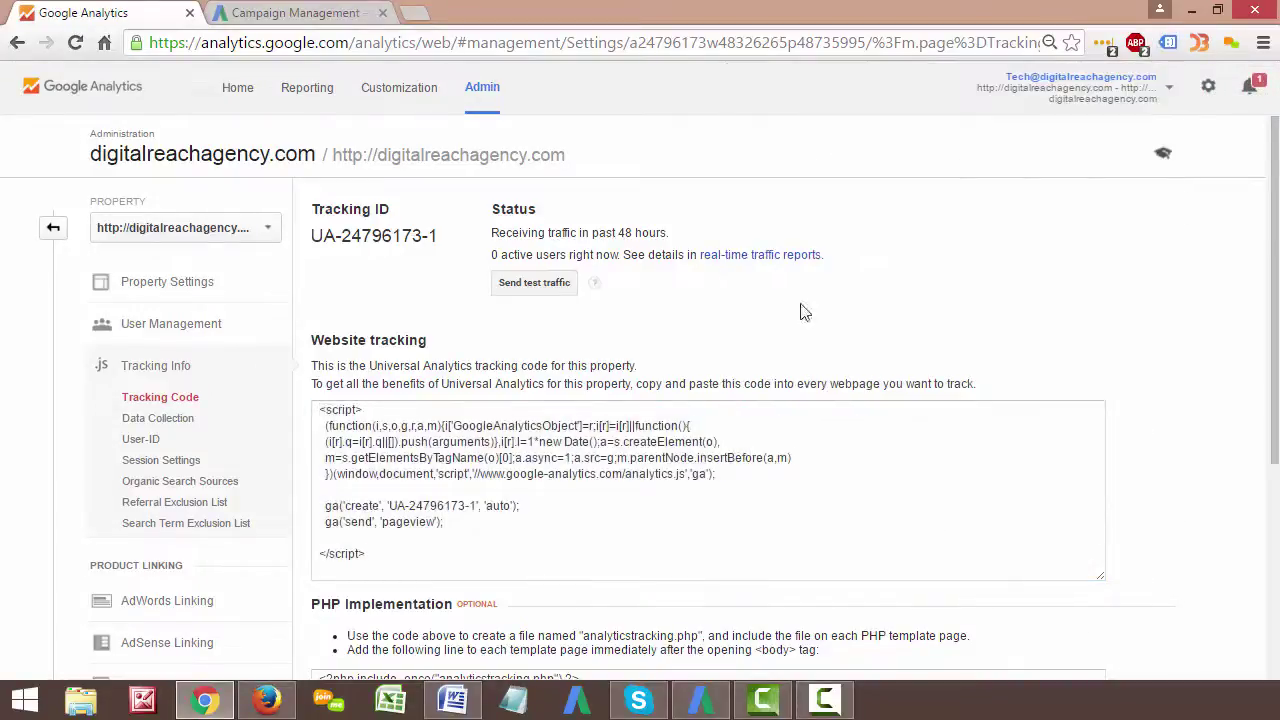
click(73, 46)
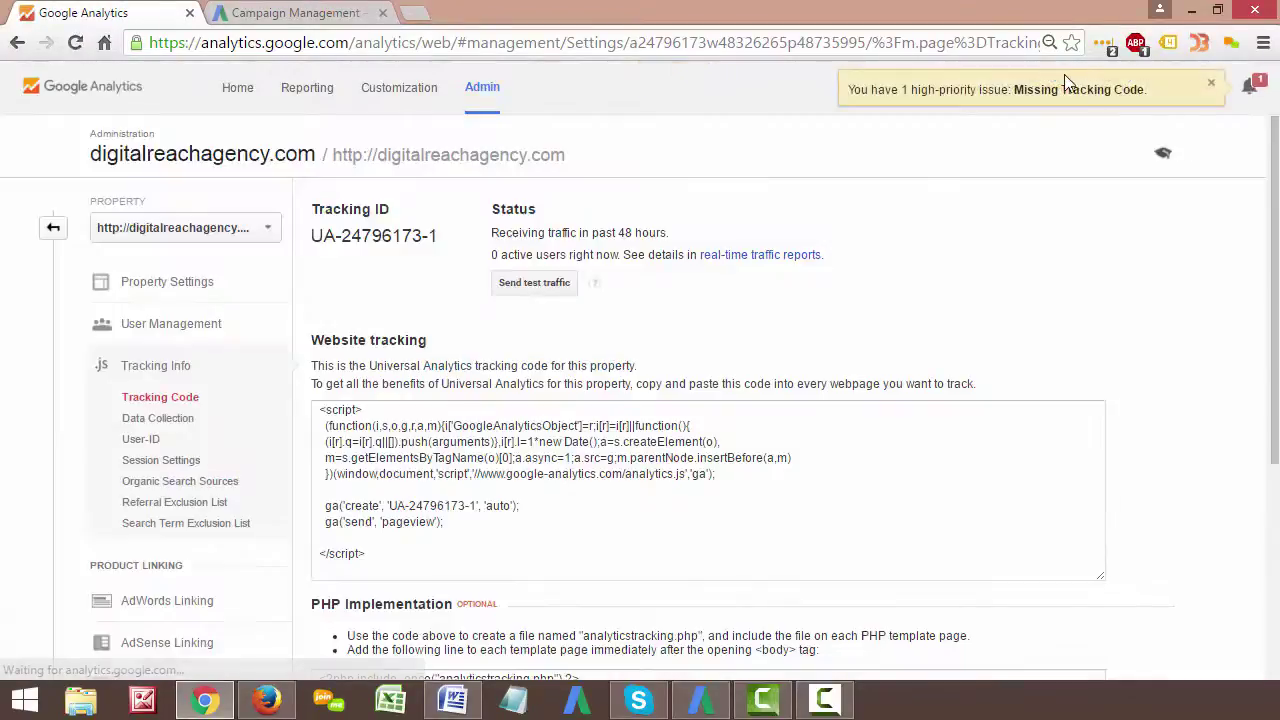
click(1170, 45)
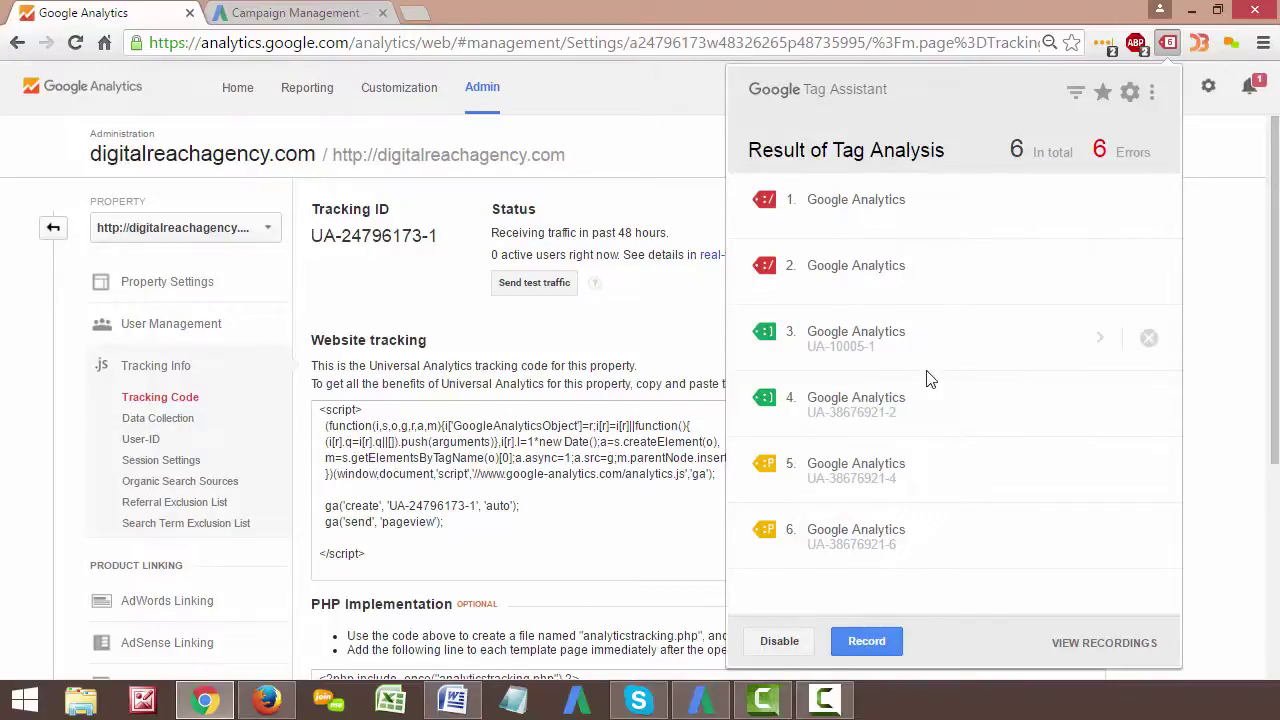
triple_click(1141, 157)
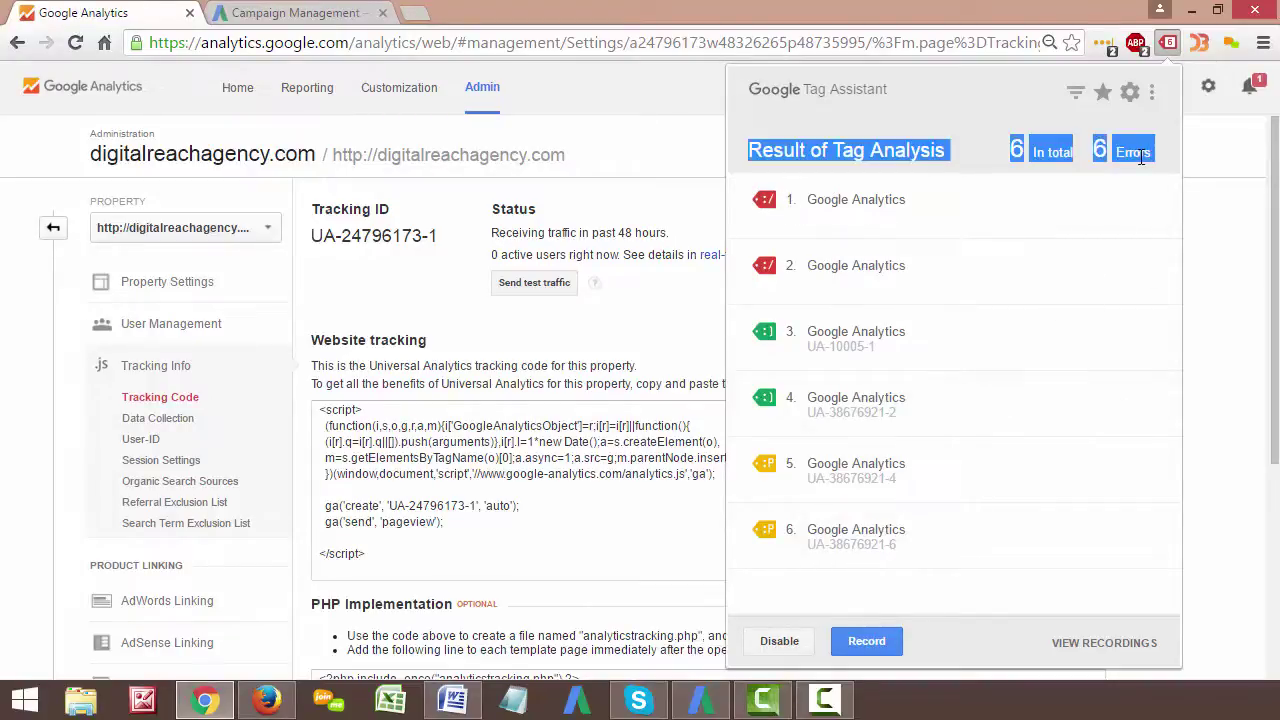
click(1138, 160)
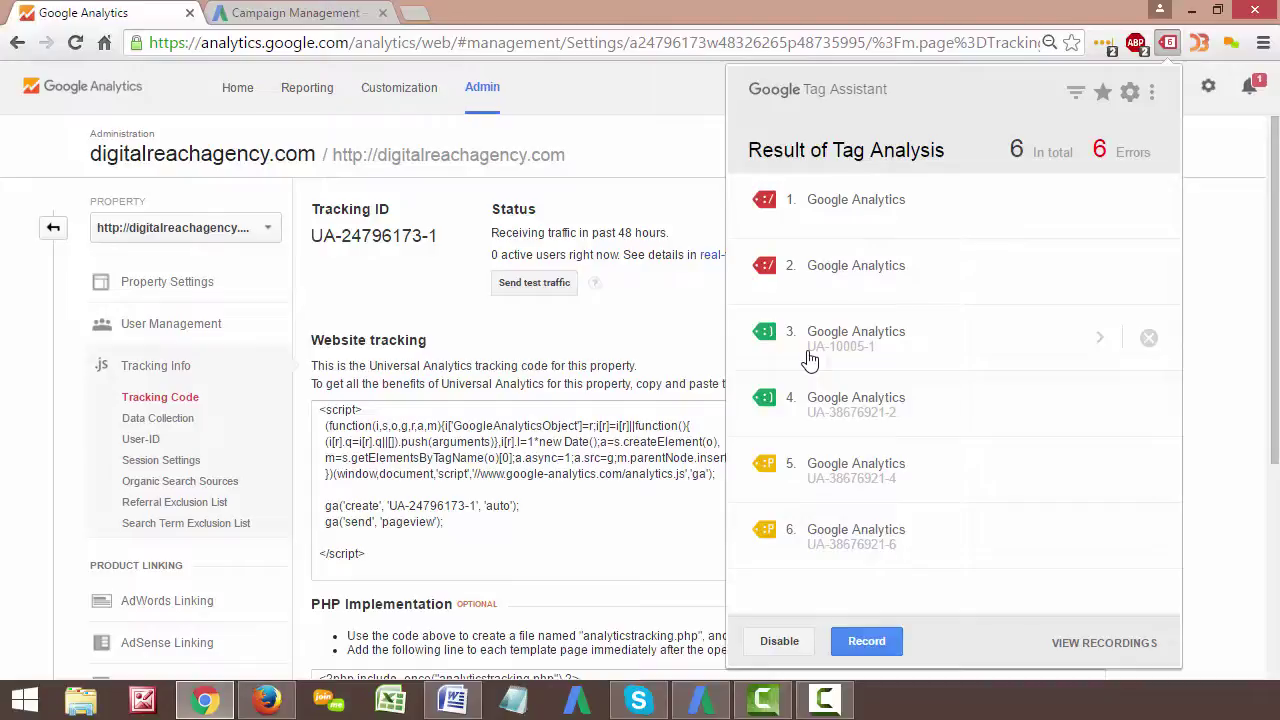
triple_click(847, 89)
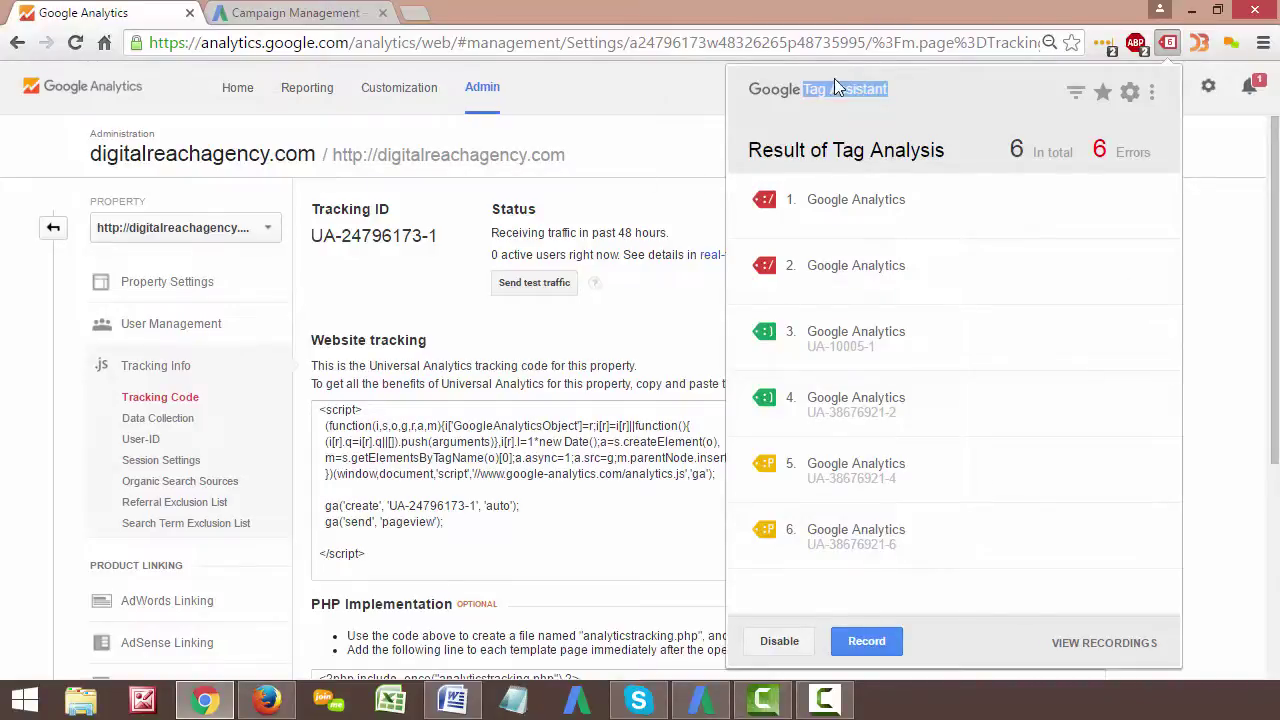